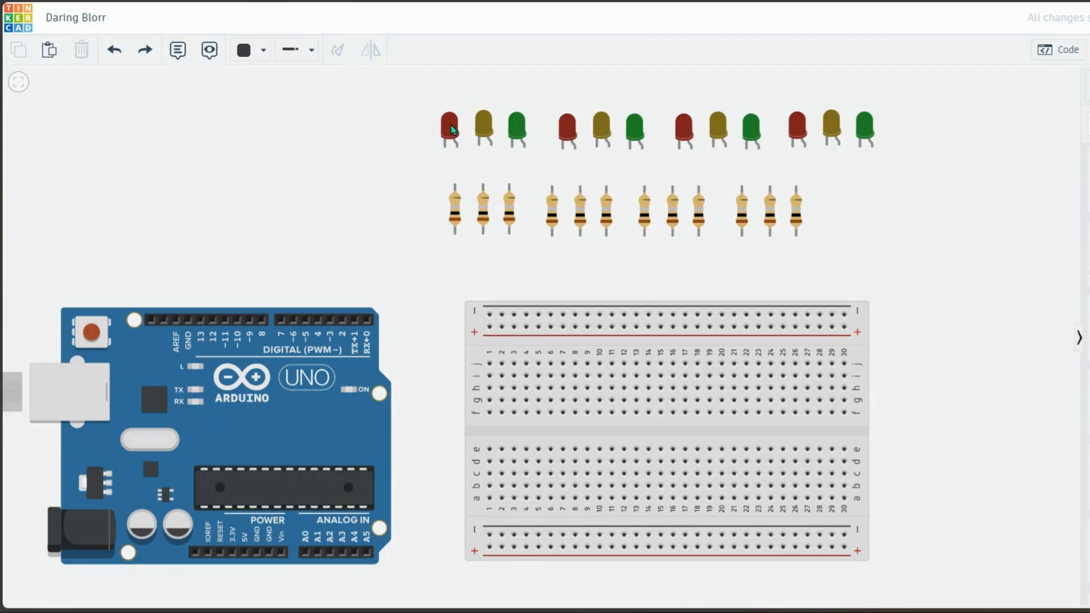
# - Move the first red, yellow and green LEDs onto the breadboard, seating them in row j across columns 1 to 6
pyautogui.click(451, 127)
pyautogui.keyDown('shift'); pyautogui.click(483, 135); pyautogui.keyUp('shift')
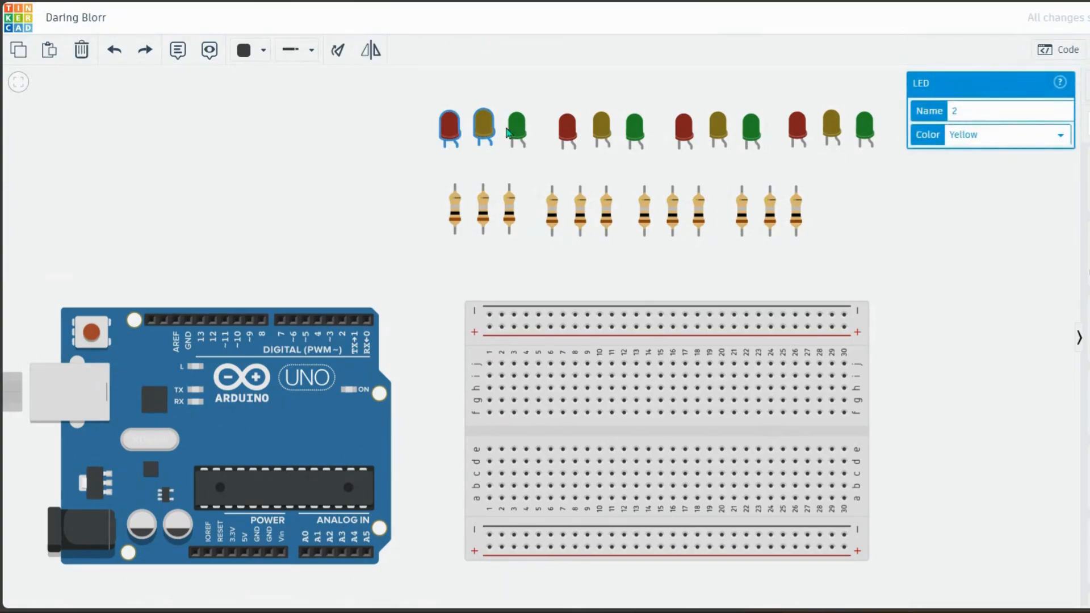
pyautogui.keyDown('shift'); pyautogui.click(516, 135); pyautogui.keyUp('shift')
pyautogui.moveTo(447, 134); pyautogui.dragTo(543, 349)
pyautogui.click(462, 282)
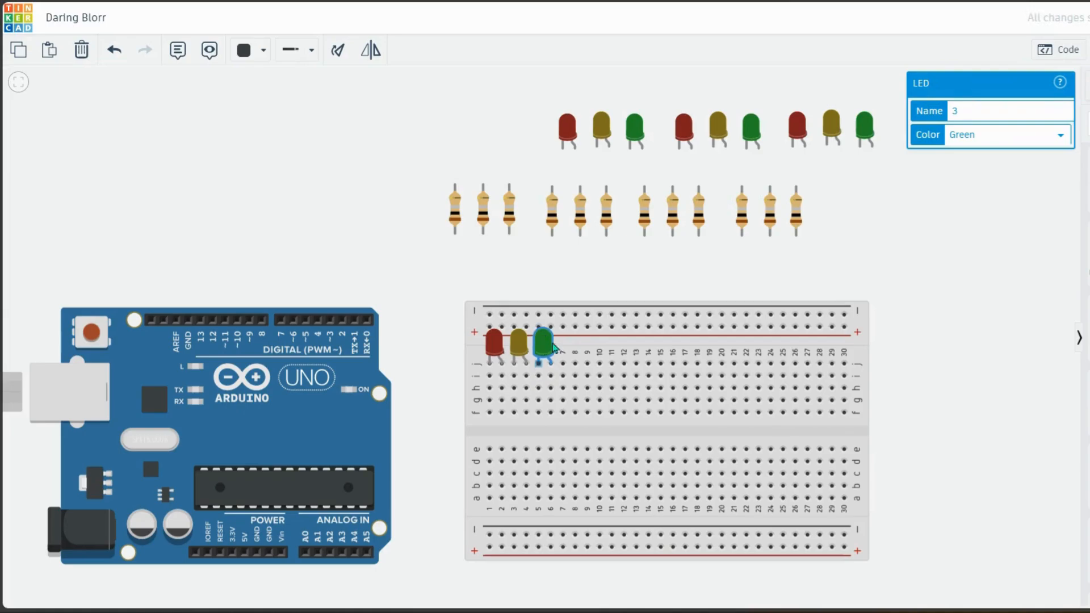
# - Move the second red, yellow and green LED group onto the breadboard, seating it in row j across columns 8 to 13
pyautogui.click(662, 172)
pyautogui.moveTo(953, 196); pyautogui.dragTo(875, 188)
pyautogui.click(492, 118)
pyautogui.keyDown('shift'); pyautogui.click(524, 116); pyautogui.keyUp('shift')
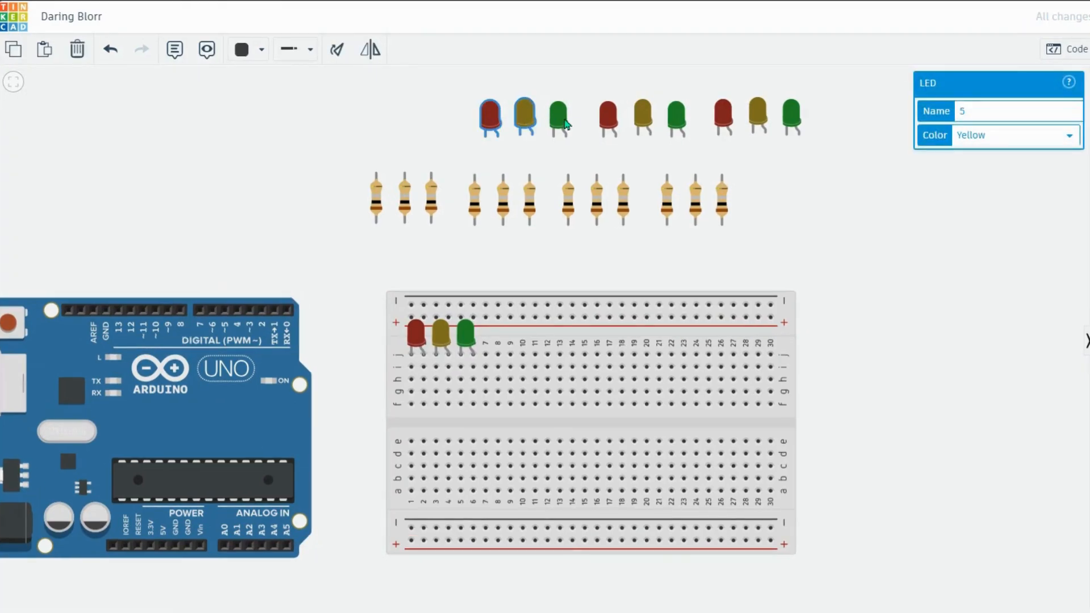
pyautogui.keyDown('shift'); pyautogui.click(556, 120); pyautogui.keyUp('shift')
pyautogui.moveTo(556, 120); pyautogui.dragTo(566, 313)
pyautogui.click(545, 263)
pyautogui.click(500, 311)
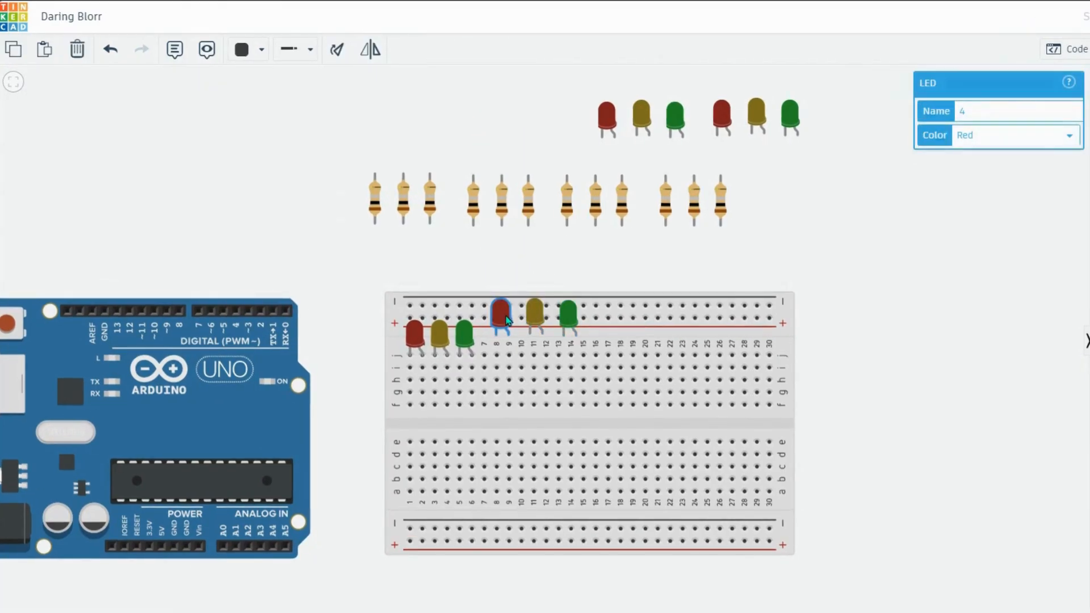
pyautogui.moveTo(499, 312); pyautogui.dragTo(550, 336)
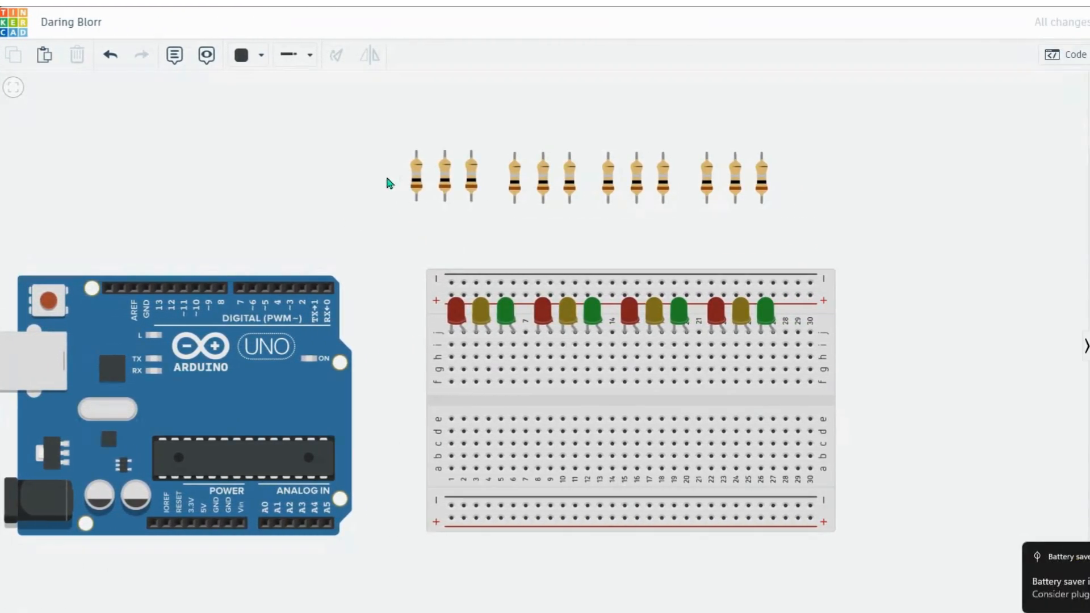
# - Place the first three resistors across the breadboard's centre gap in columns 2, 4 and 6
pyautogui.click(415, 183)
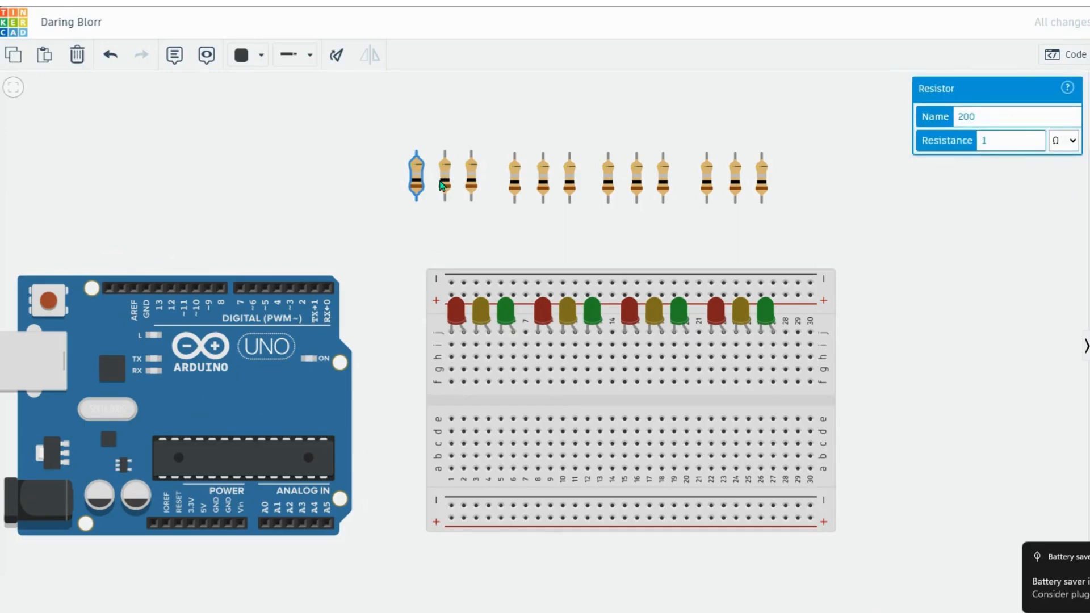
pyautogui.click(450, 182)
pyautogui.click(415, 183)
pyautogui.keyDown('shift'); pyautogui.click(446, 183); pyautogui.keyUp('shift')
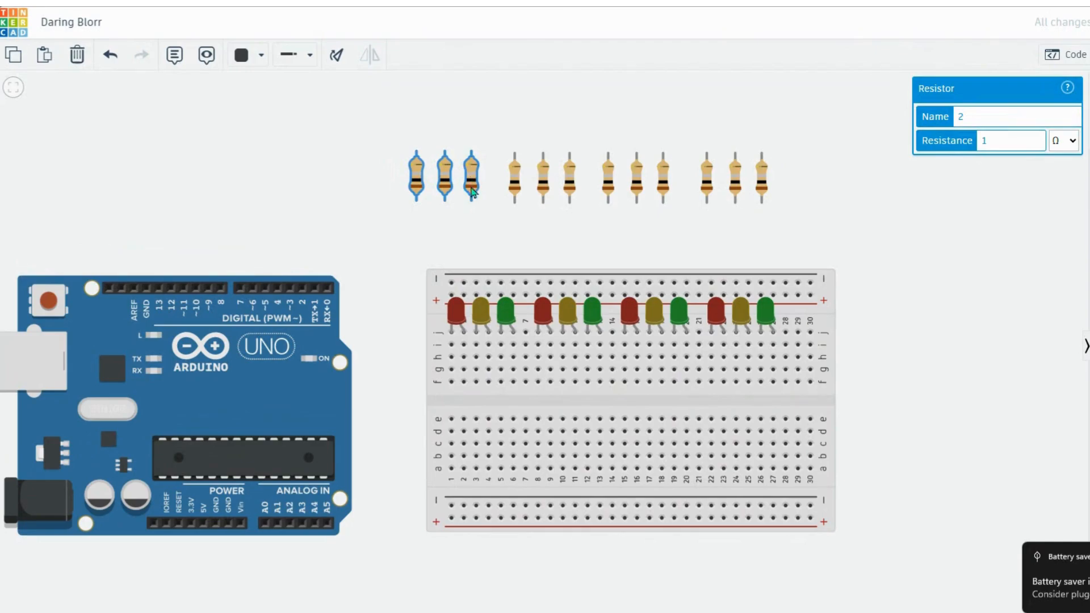
pyautogui.moveTo(472, 191); pyautogui.dragTo(518, 408)
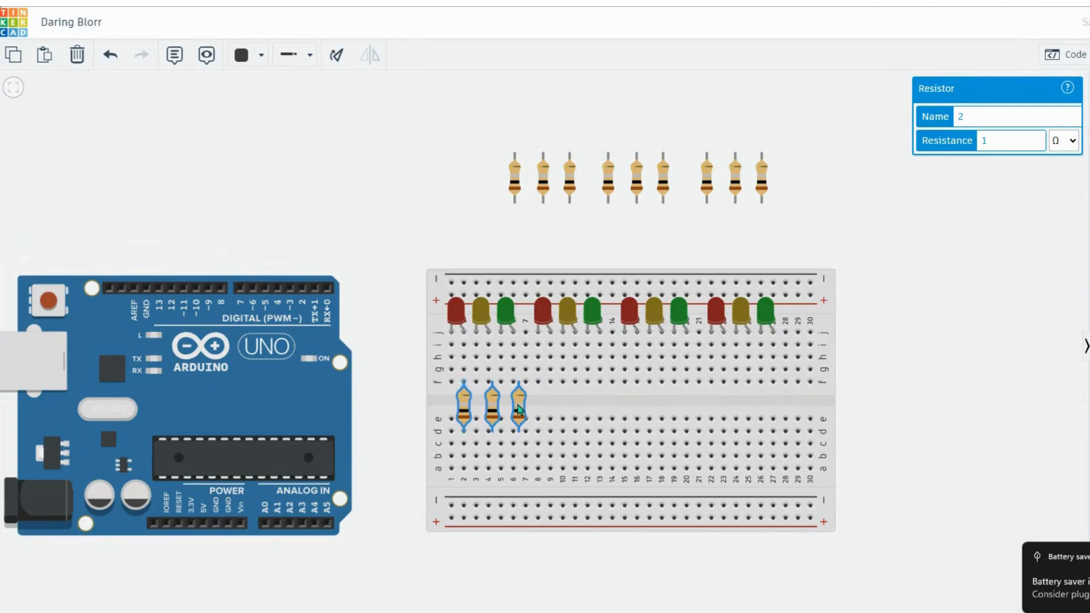
pyautogui.click(423, 210)
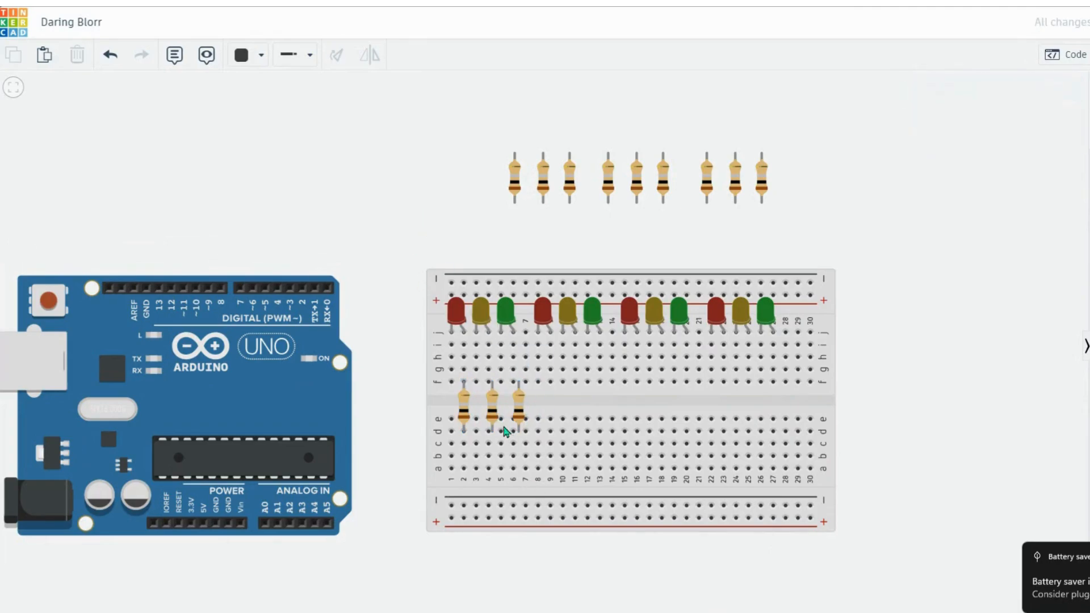
pyautogui.moveTo(495, 415); pyautogui.dragTo(521, 414)
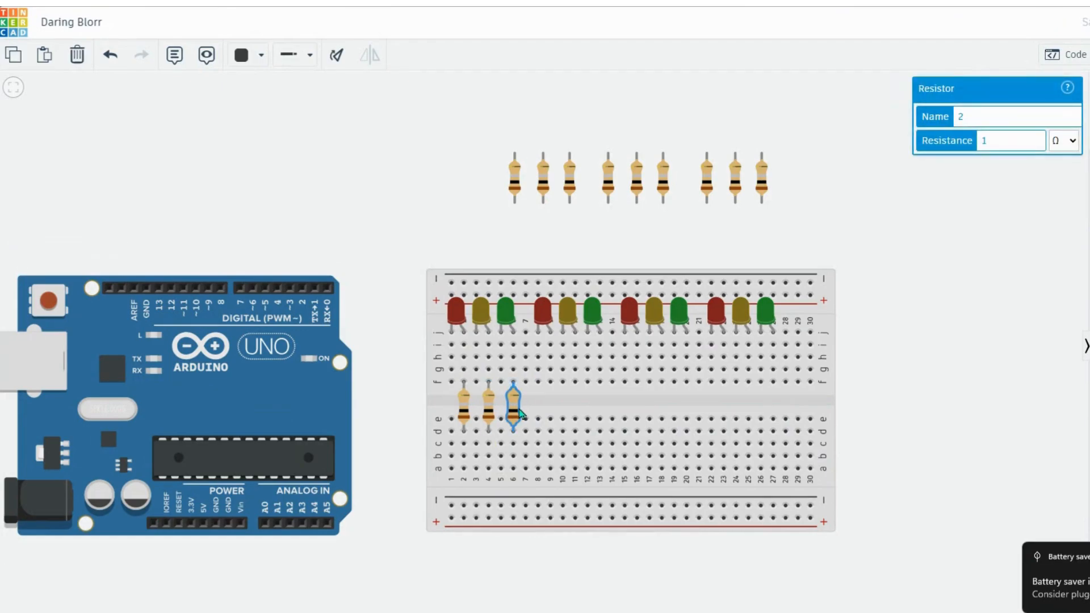
# - Place the second group of three resistors across the breadboard's centre gap in columns 9, 11 and 13
pyautogui.moveTo(633, 231); pyautogui.dragTo(604, 231)
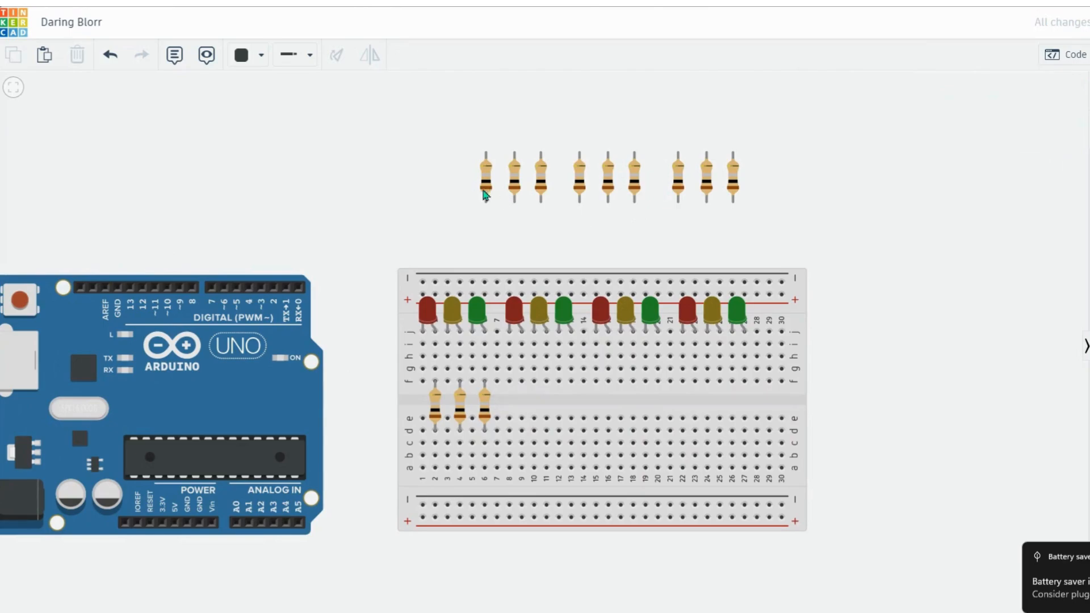
pyautogui.click(484, 195)
pyautogui.keyDown('shift'); pyautogui.click(518, 187); pyautogui.keyUp('shift')
pyautogui.keyDown('shift'); pyautogui.click(540, 177); pyautogui.keyUp('shift')
pyautogui.moveTo(518, 166); pyautogui.dragTo(553, 380)
pyautogui.moveTo(487, 195); pyautogui.dragTo(426, 172)
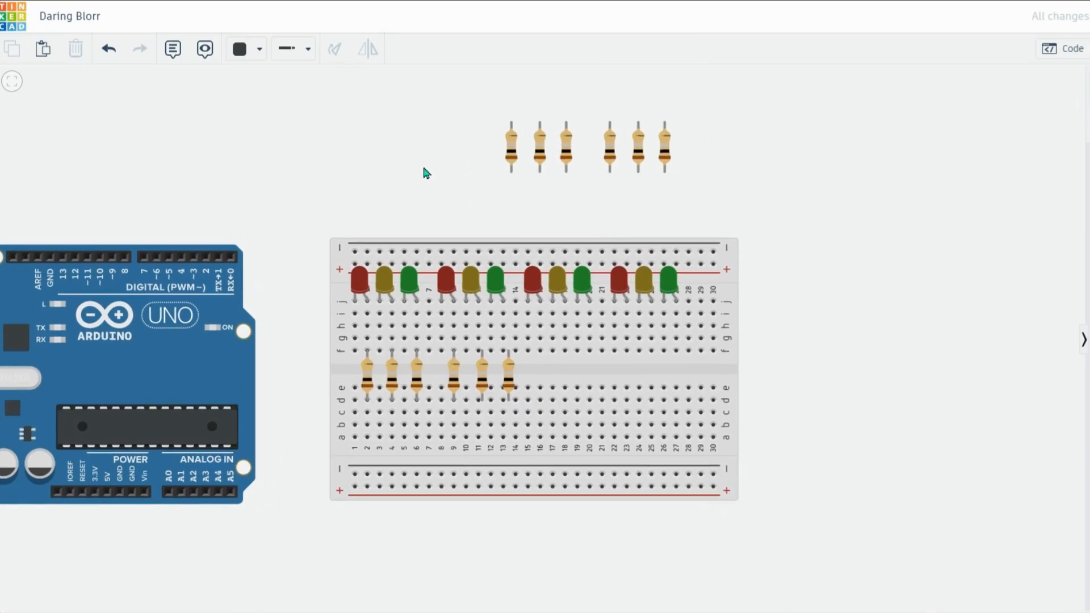
pyautogui.moveTo(484, 369); pyautogui.dragTo(504, 373)
# - Select the next three loose resistors above the breadboard together as a group
pyautogui.click(521, 157)
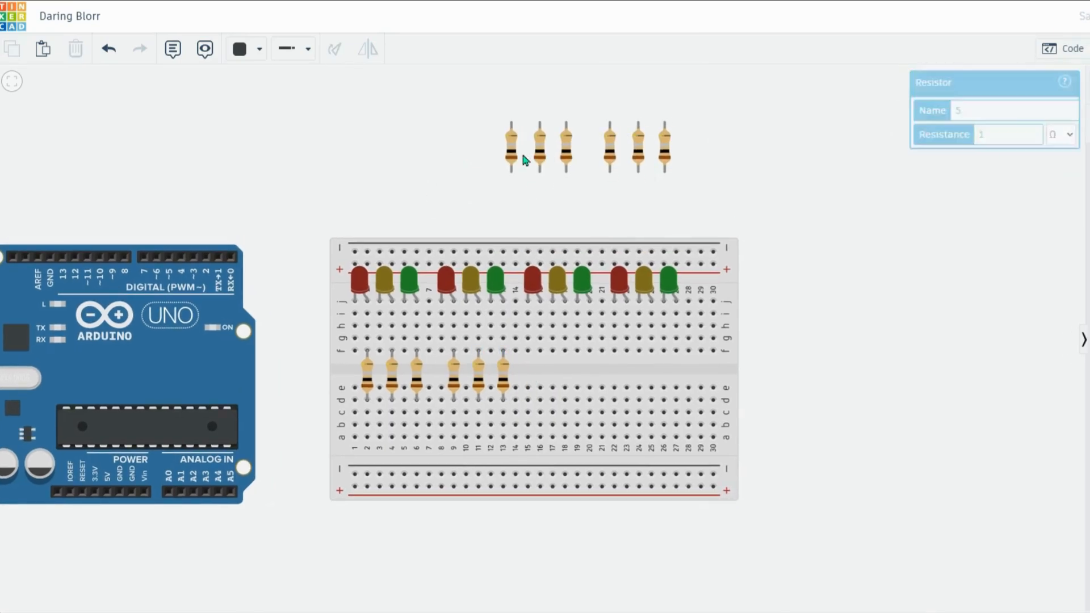
pyautogui.click(513, 154)
pyautogui.keyDown('shift'); pyautogui.click(540, 160); pyautogui.keyUp('shift')
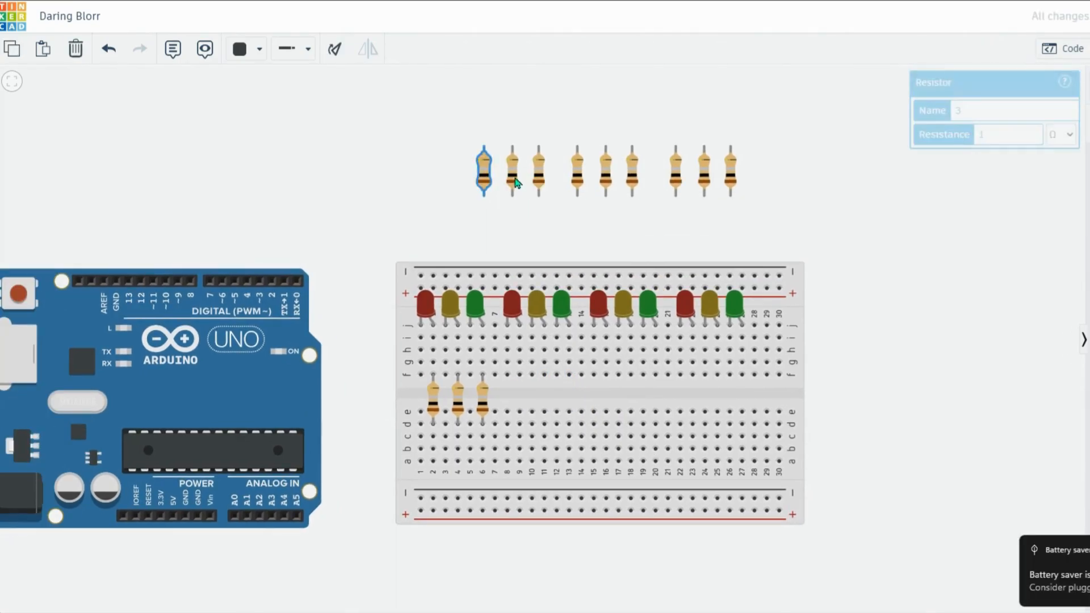
pyautogui.keyDown('shift'); pyautogui.click(513, 170); pyautogui.keyUp('shift')
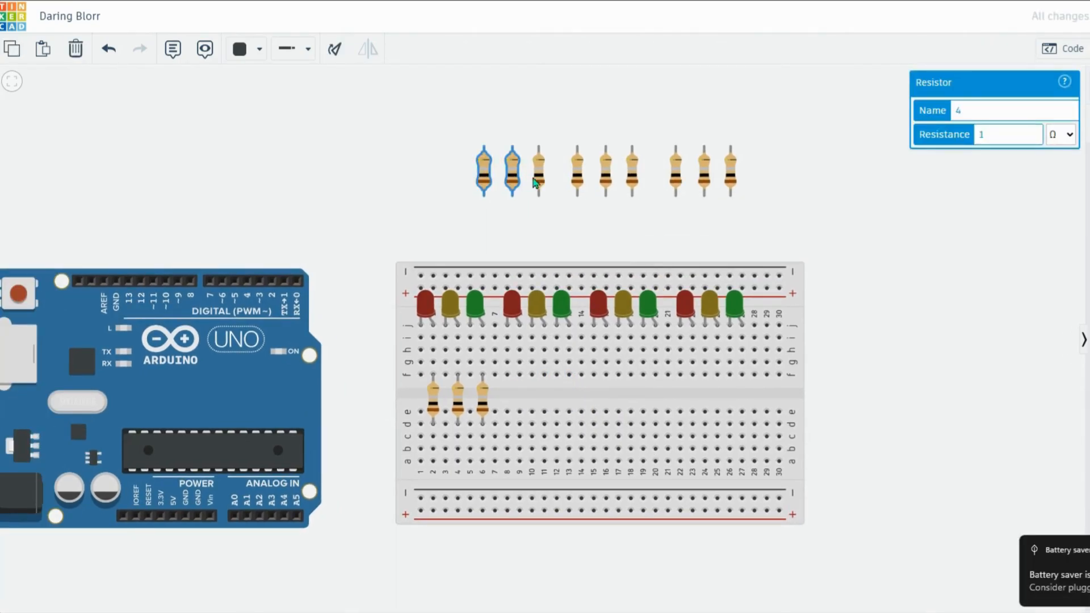
pyautogui.keyDown('shift'); pyautogui.click(536, 176); pyautogui.keyUp('shift')
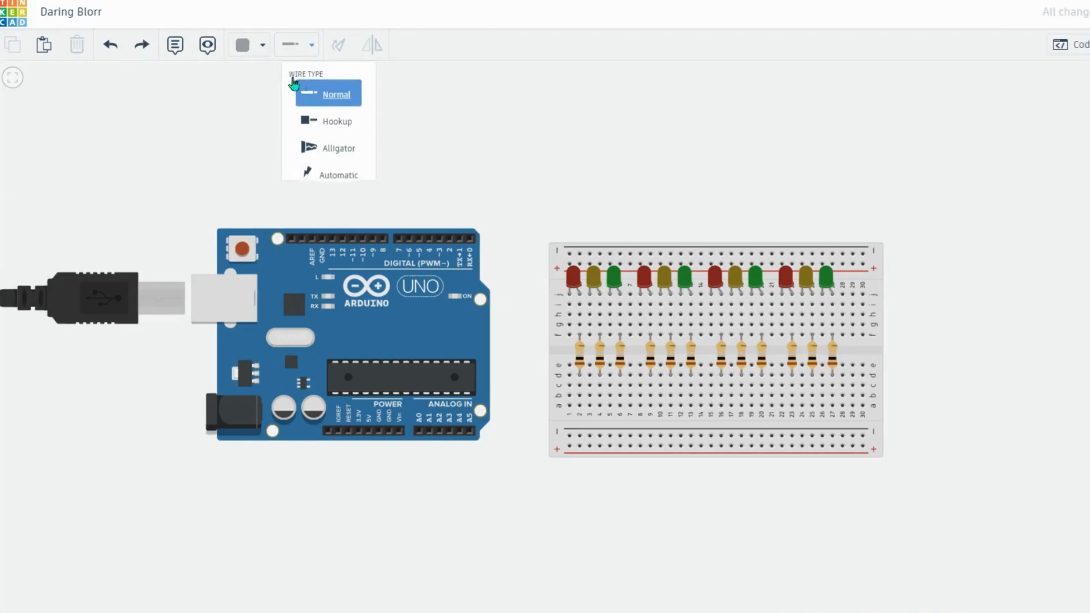
# - Run a black wire from the Arduino's GND pin beneath the board to the breadboard's lower negative rail at column 1
pyautogui.click(265, 51)
pyautogui.click(250, 90)
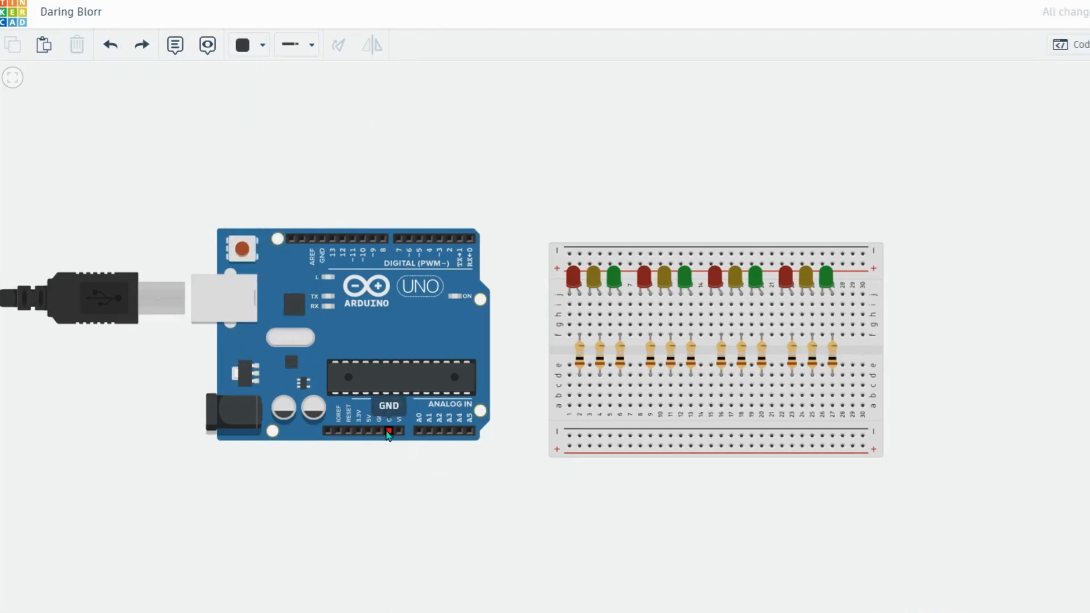
pyautogui.click(388, 431)
pyautogui.click(389, 489)
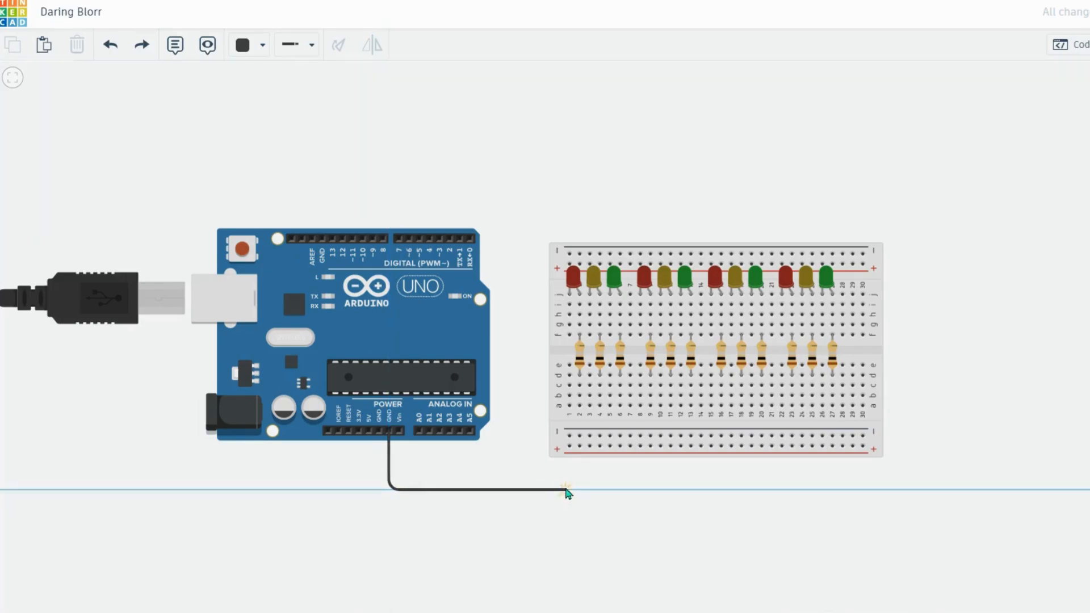
pyautogui.click(569, 435)
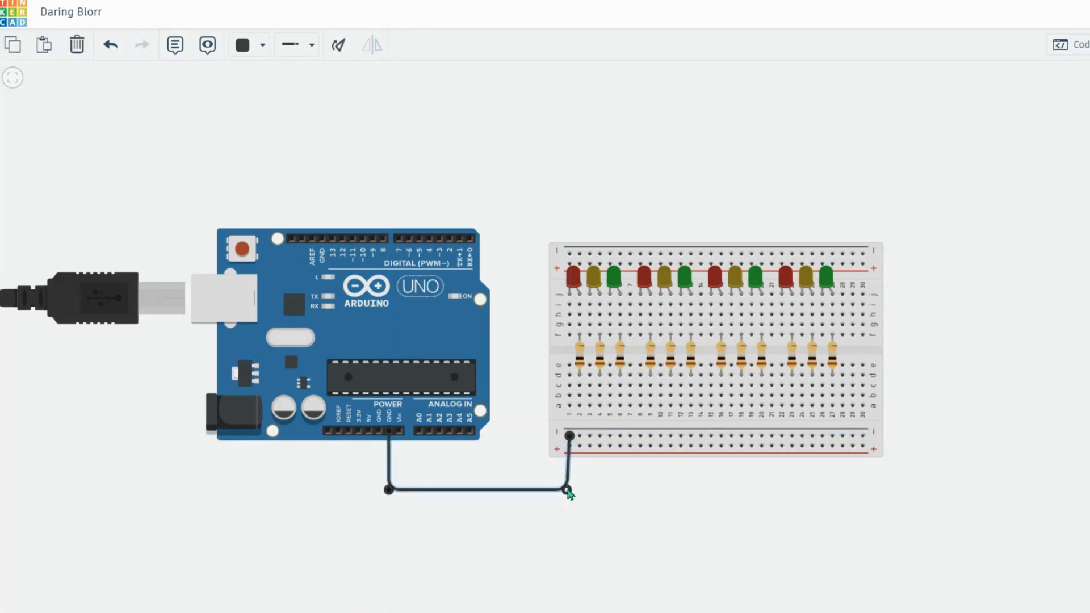
pyautogui.click(295, 104)
# - Connect the lower negative rail to row f of column 1 with a grey wire
pyautogui.click(263, 45)
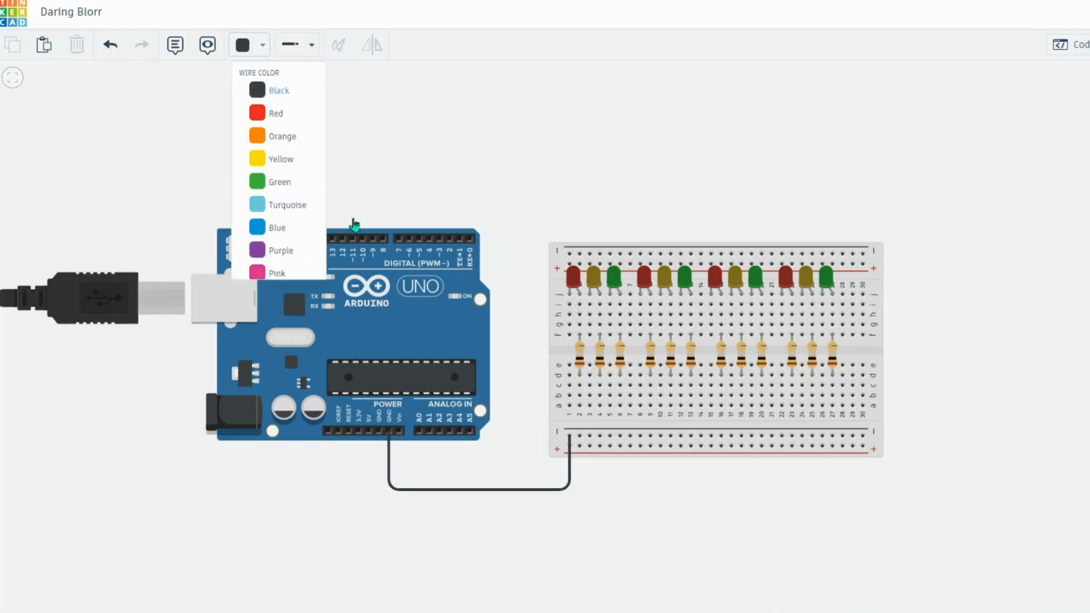
pyautogui.click(289, 329)
pyautogui.click(569, 437)
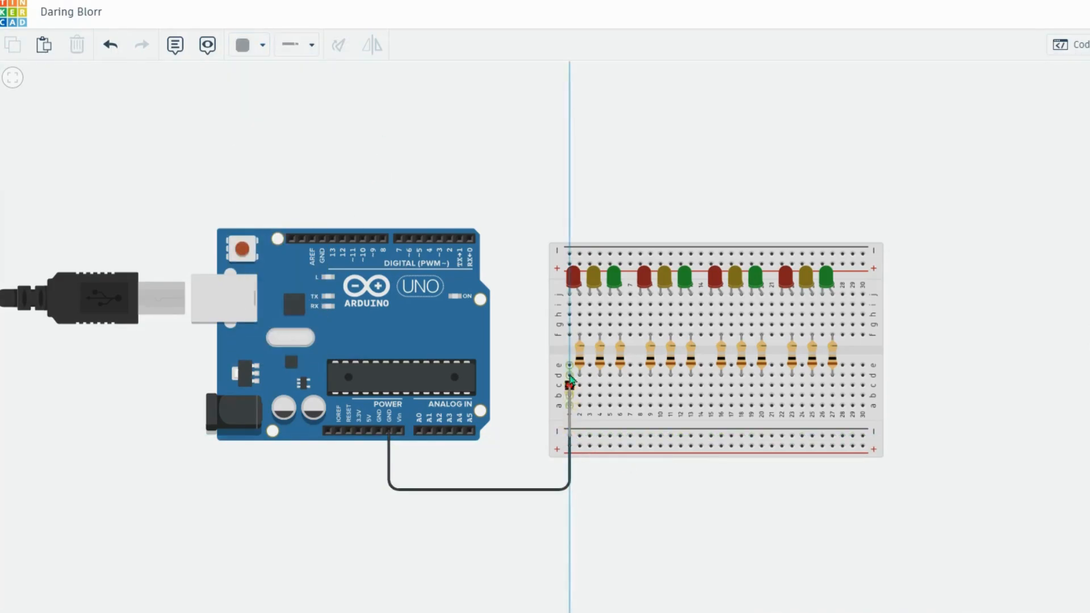
pyautogui.click(569, 335)
pyautogui.click(389, 65)
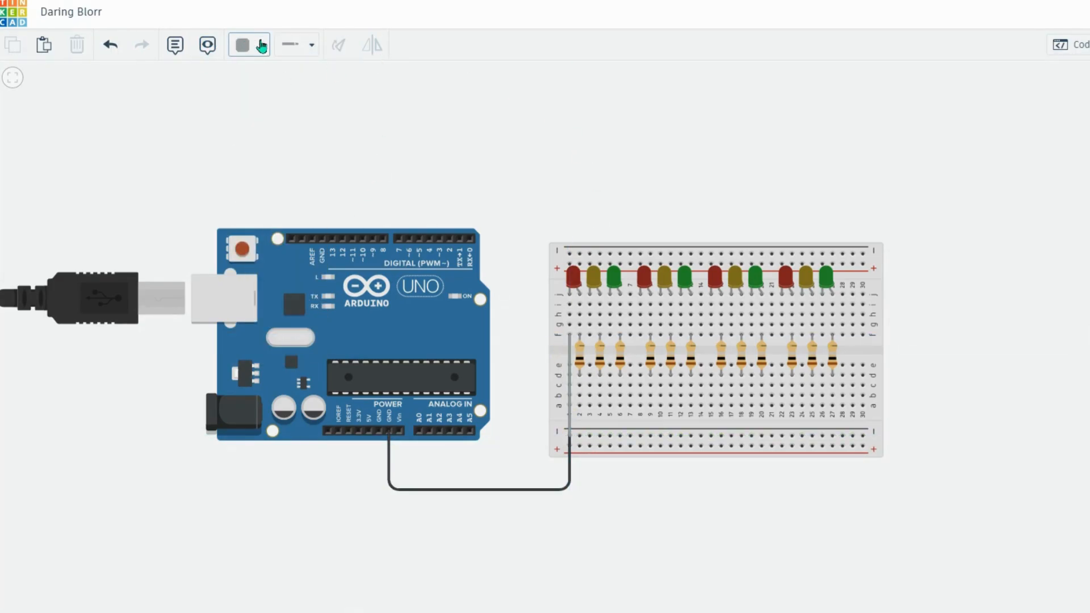
# - Run a red wire from the Arduino's 5V pin, outside the black wire, to the lower positive rail near column 2
pyautogui.click(262, 46)
pyautogui.click(275, 114)
pyautogui.click(369, 430)
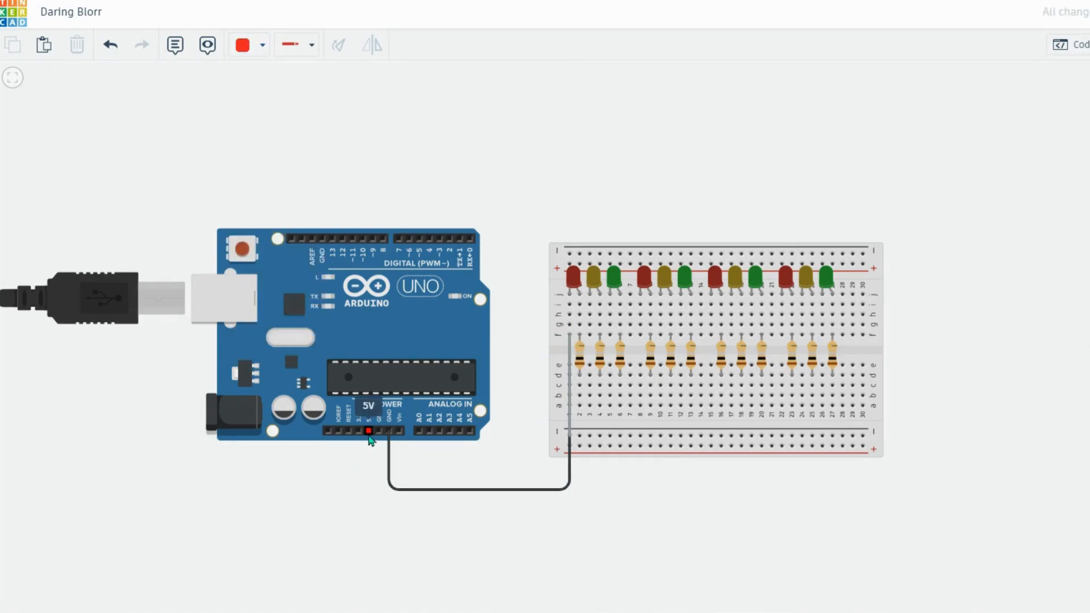
pyautogui.click(371, 499)
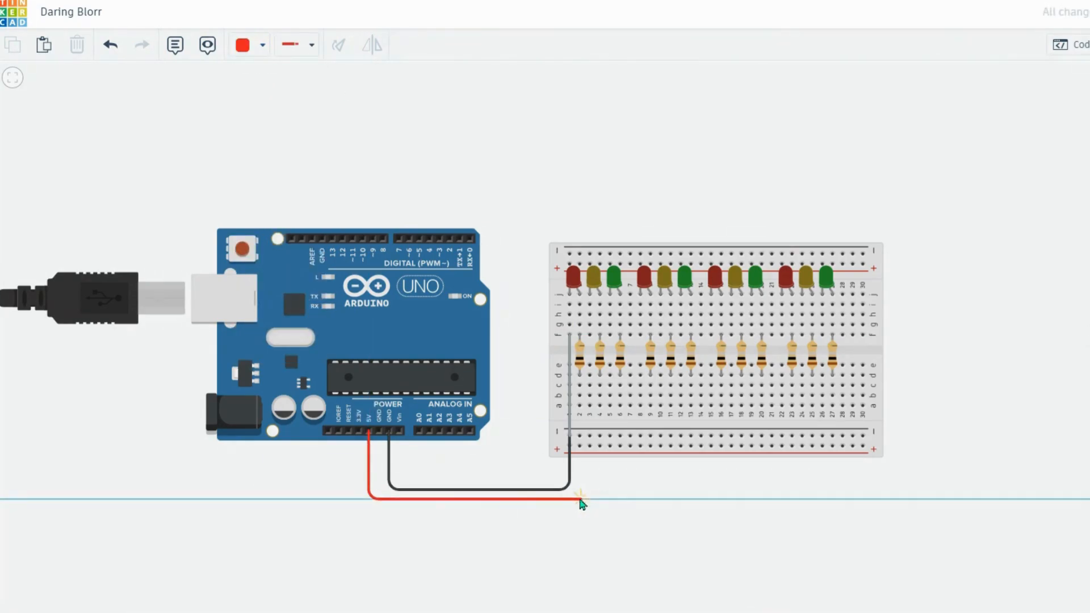
pyautogui.click(578, 500)
pyautogui.click(578, 445)
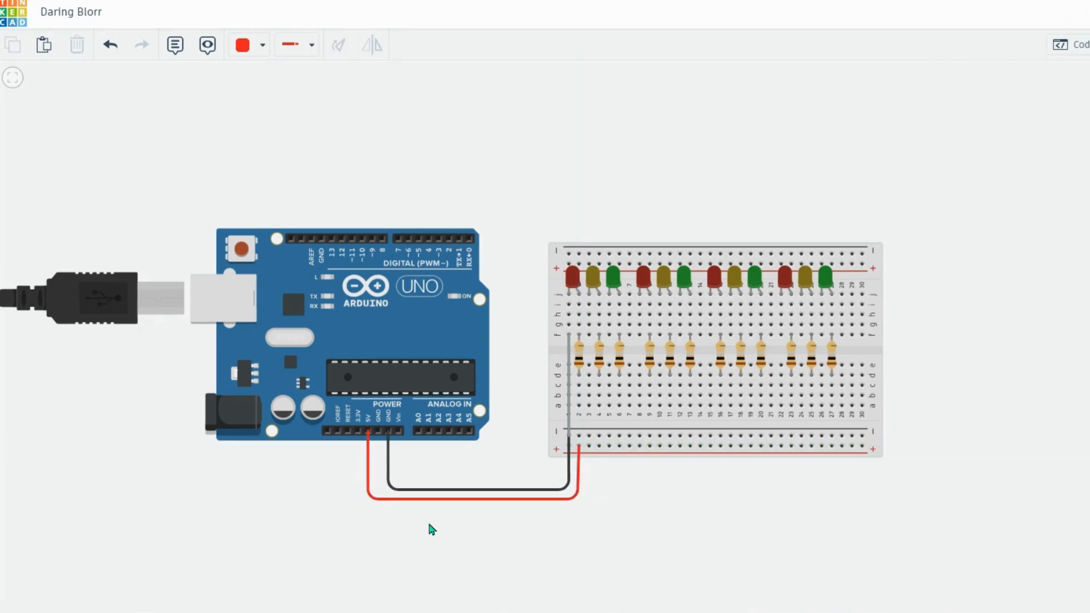
# - Connect row f of columns 3 and 5 to the lower negative rail with straight grey wires
pyautogui.click(263, 45)
pyautogui.click(272, 319)
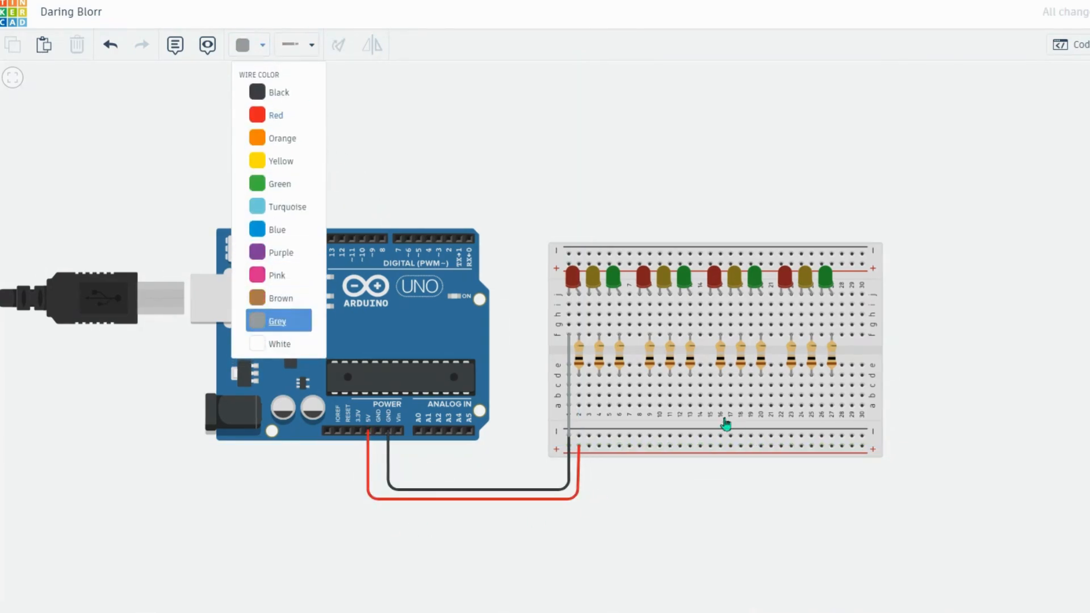
pyautogui.click(589, 335)
pyautogui.click(589, 435)
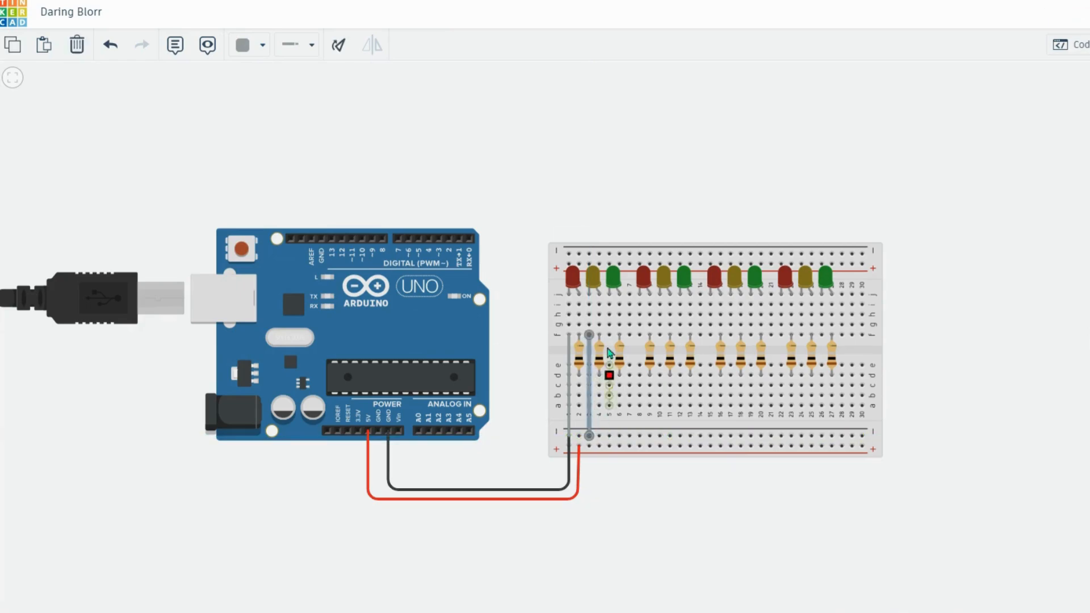
pyautogui.click(608, 335)
pyautogui.click(609, 436)
# - Add grey wires from row f of columns 8, 10 and 12 to the lower negative rail for the second LED group
pyautogui.click(640, 335)
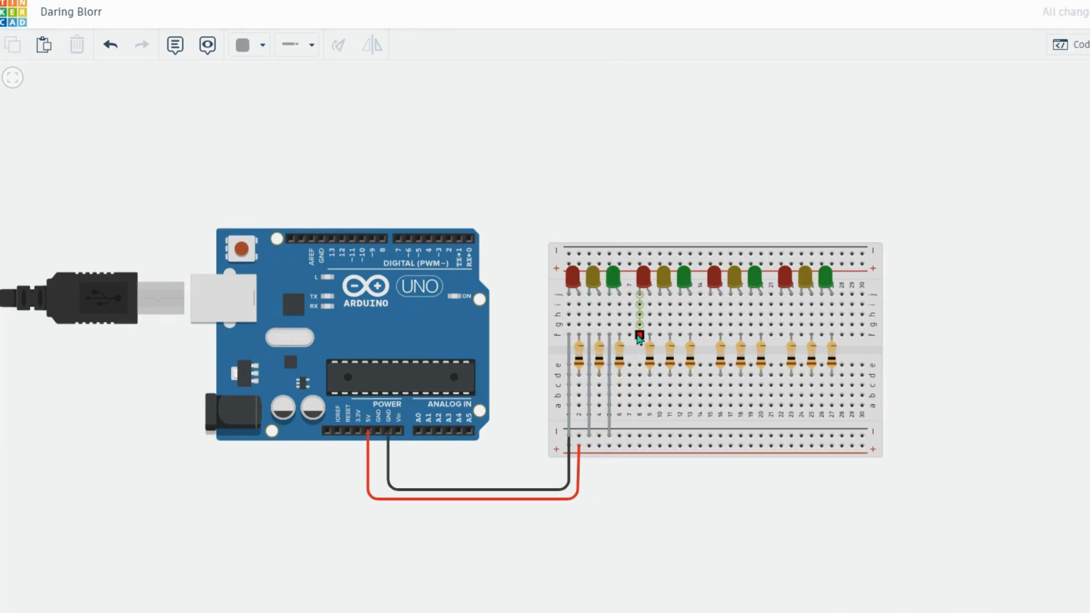
pyautogui.click(640, 436)
pyautogui.click(660, 335)
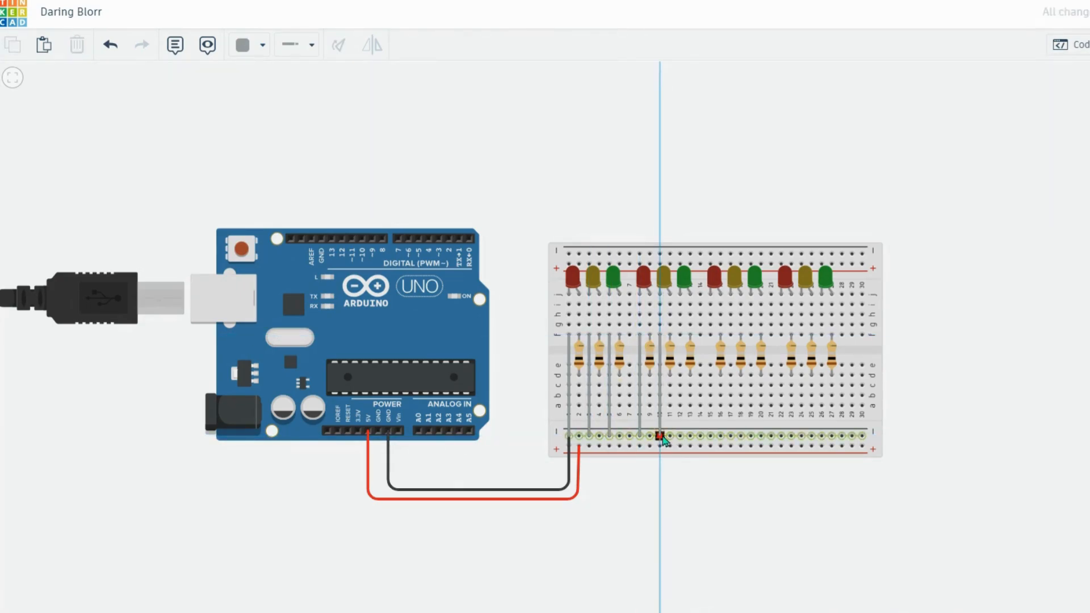
pyautogui.click(660, 436)
pyautogui.click(680, 334)
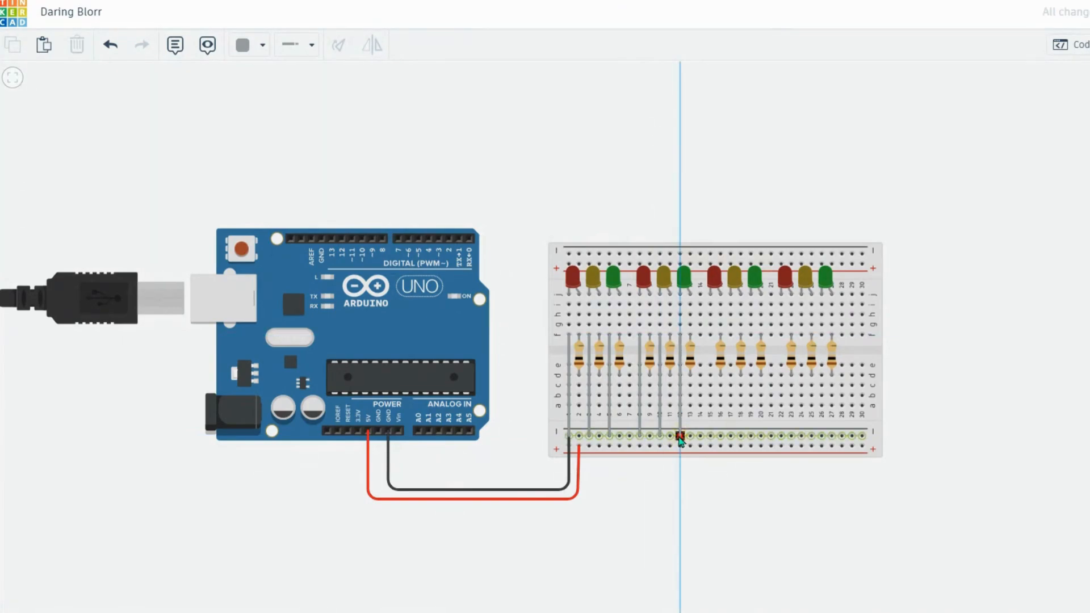
pyautogui.click(680, 436)
# - Add grey wires from row f of columns 15, 17 and 19 to the lower negative rail for the third LED group
pyautogui.click(710, 335)
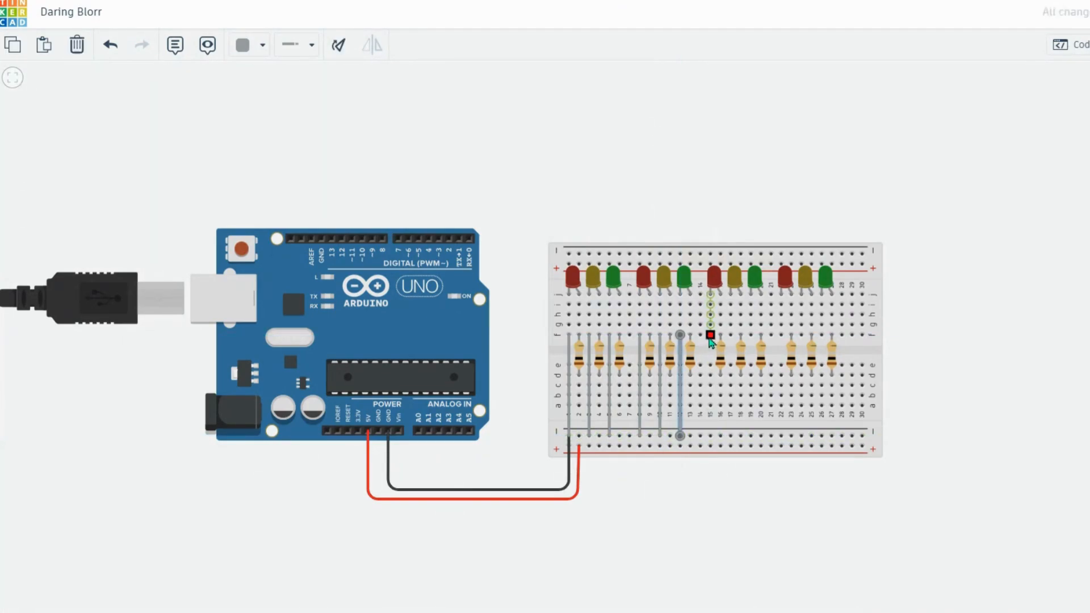
pyautogui.click(710, 436)
pyautogui.click(731, 334)
pyautogui.click(731, 436)
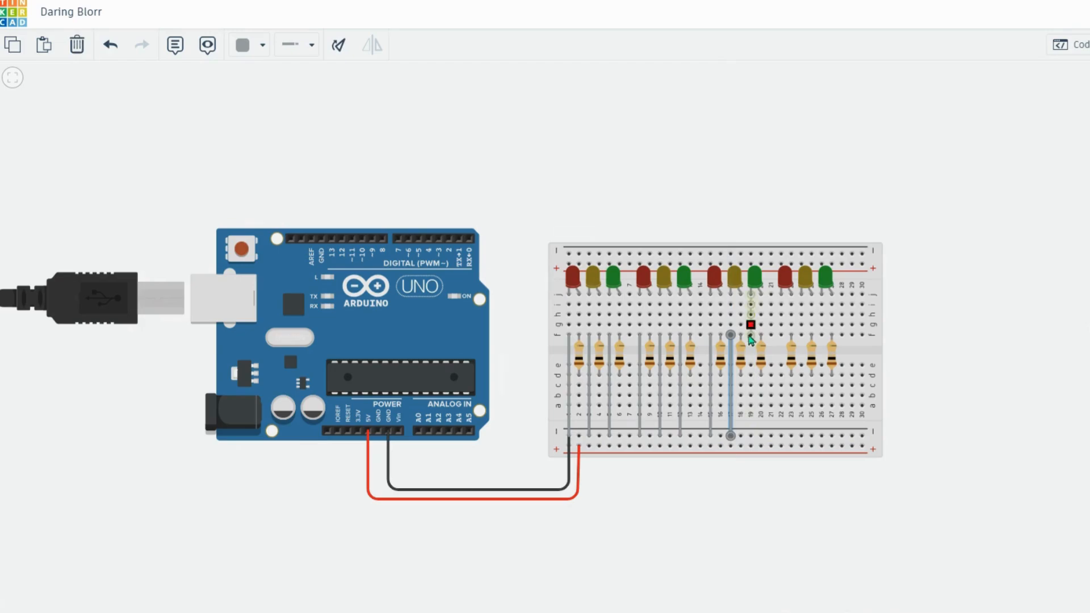
pyautogui.click(750, 335)
pyautogui.click(750, 436)
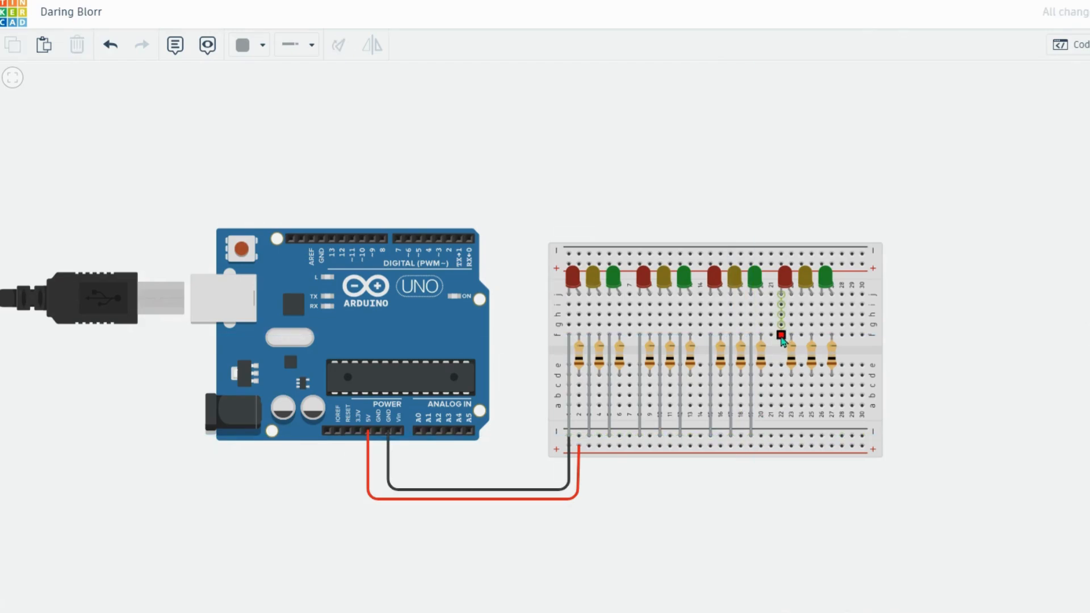
# - Add grey wires from row f of columns 22, 24 and 26 to the lower negative rail for the fourth LED group
pyautogui.click(780, 334)
pyautogui.click(781, 436)
pyautogui.click(801, 335)
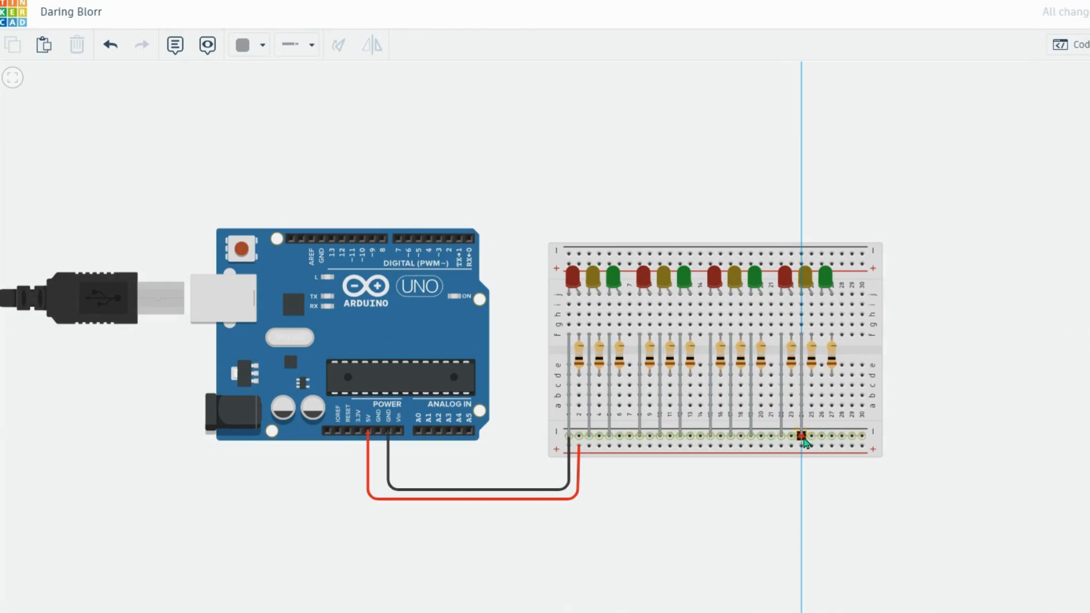
pyautogui.click(801, 436)
pyautogui.click(821, 335)
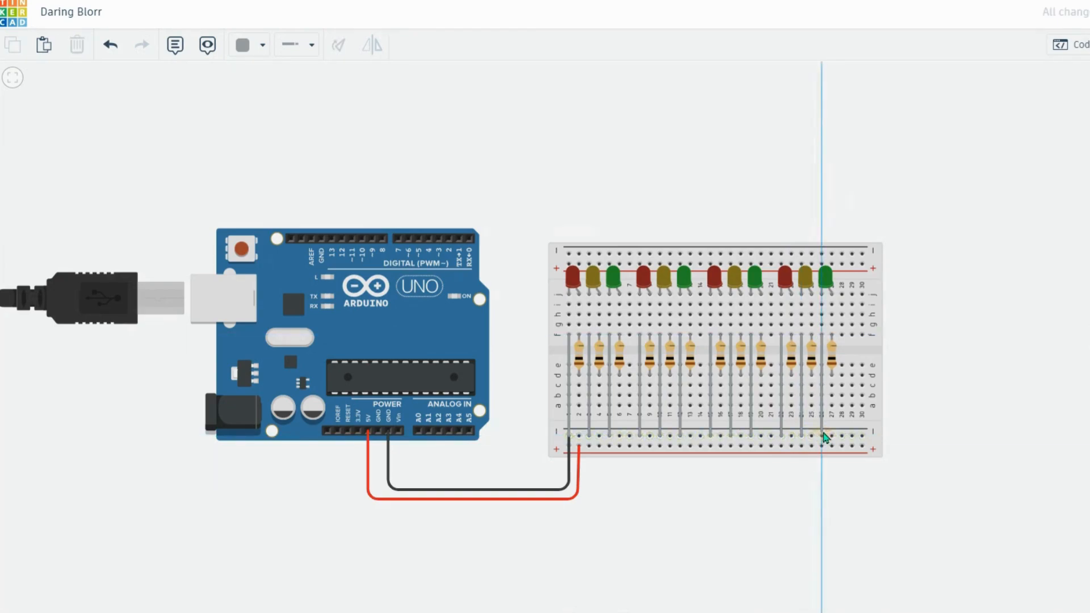
pyautogui.click(822, 436)
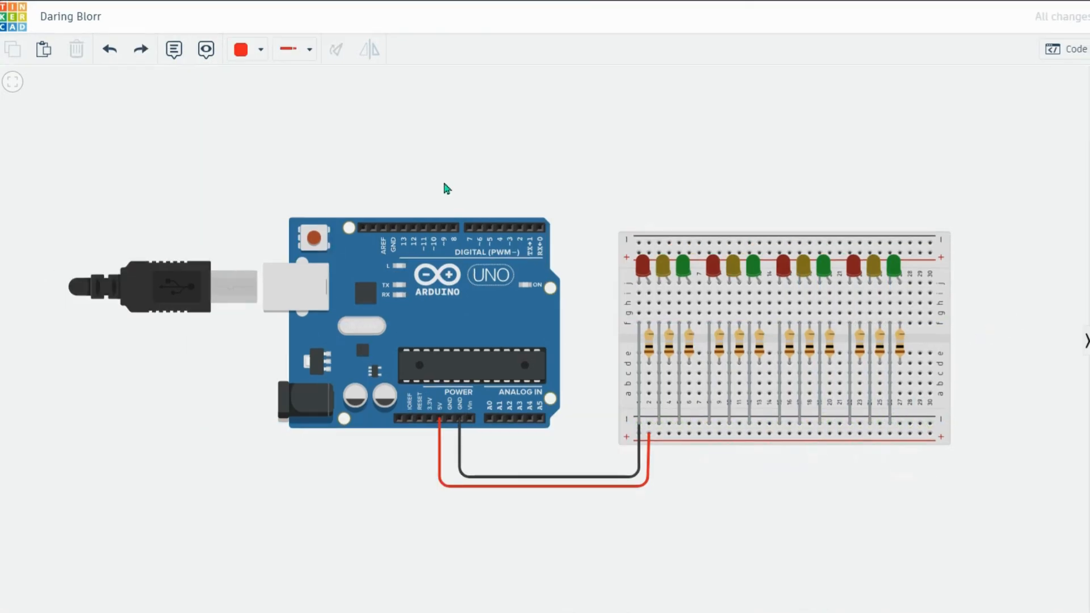
# - Run a normal red wire from Arduino pin 0 around the board's right edge to row d of column 2, below the first resistor
pyautogui.click(313, 55)
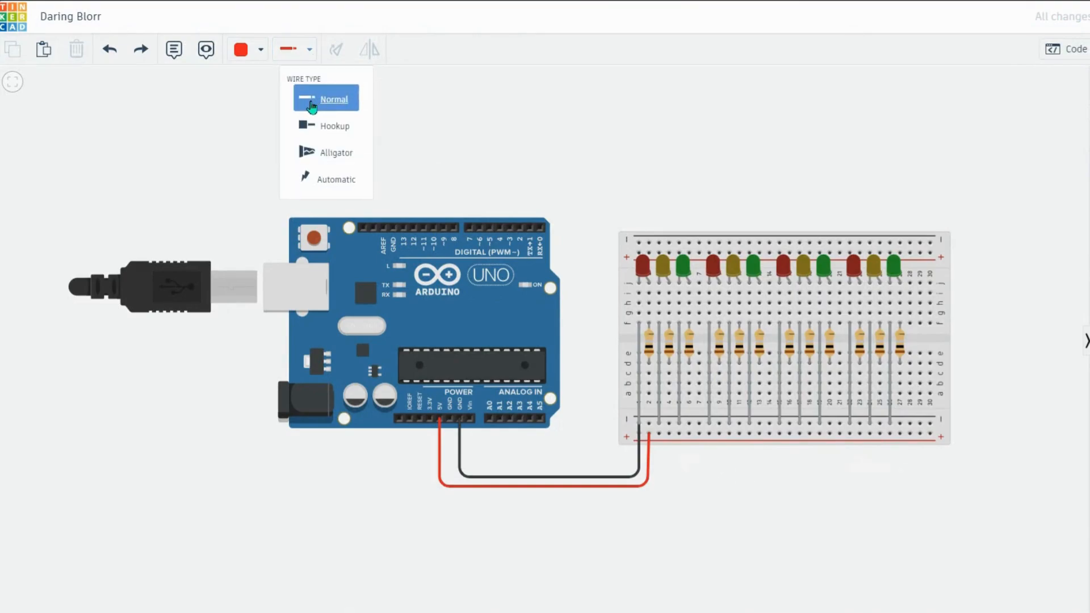
pyautogui.click(310, 101)
pyautogui.click(264, 55)
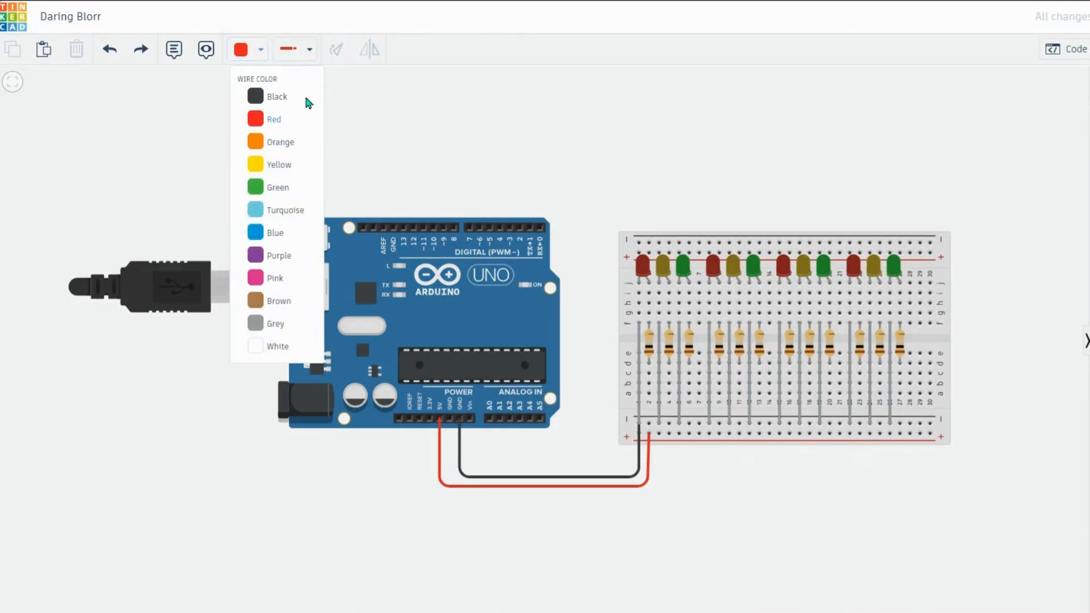
pyautogui.click(605, 175)
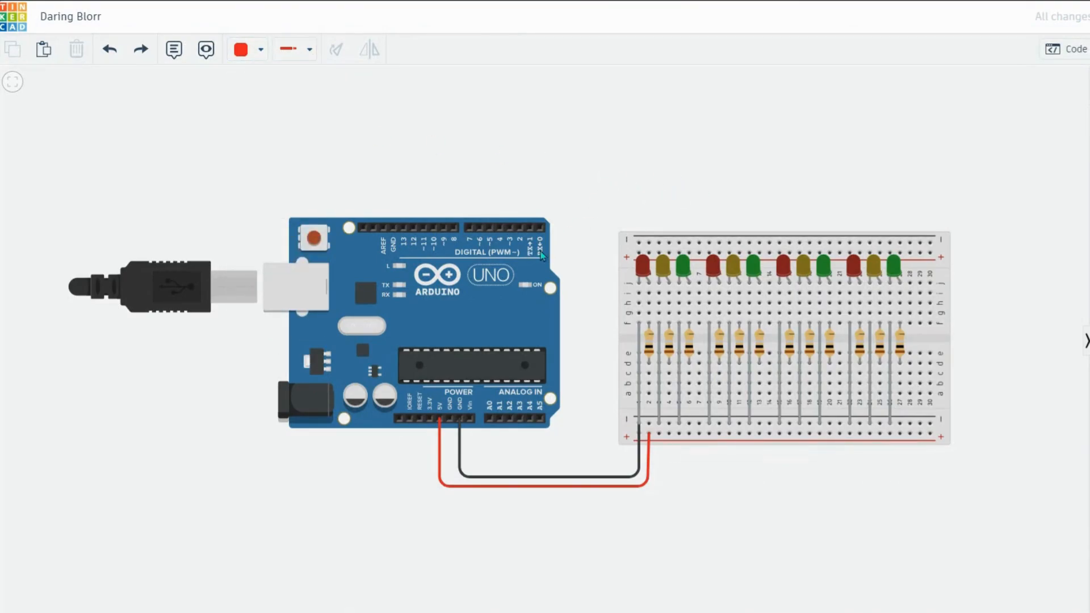
pyautogui.click(540, 227)
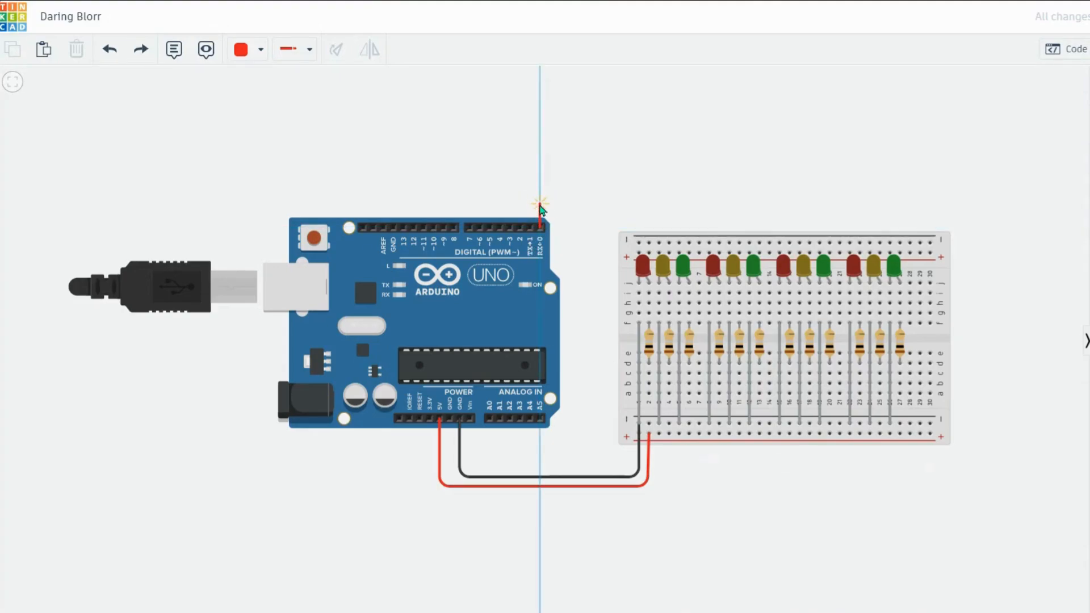
pyautogui.click(540, 207)
pyautogui.click(567, 206)
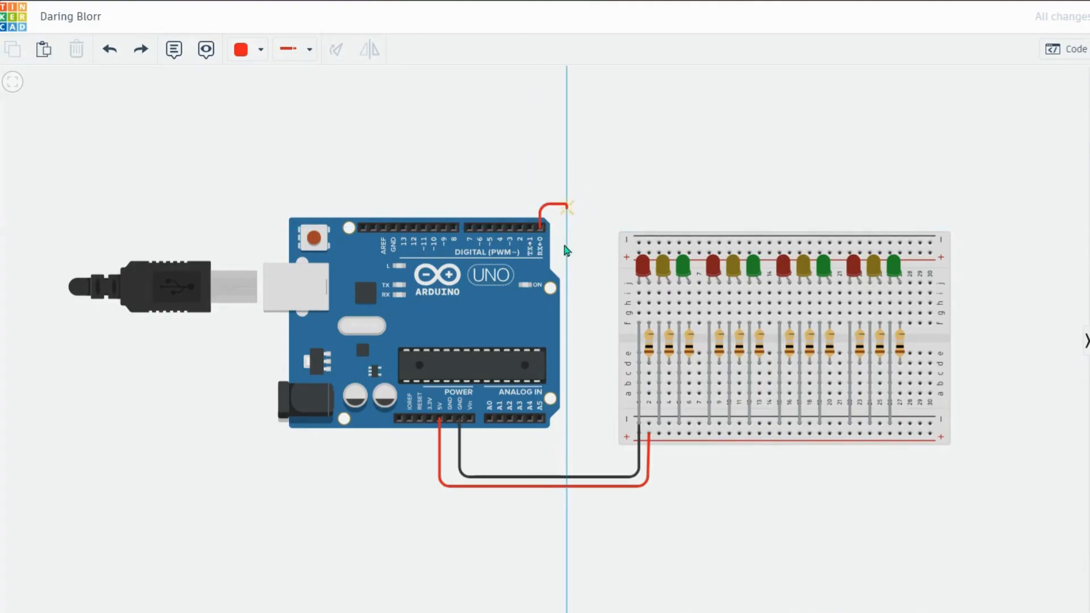
pyautogui.click(567, 366)
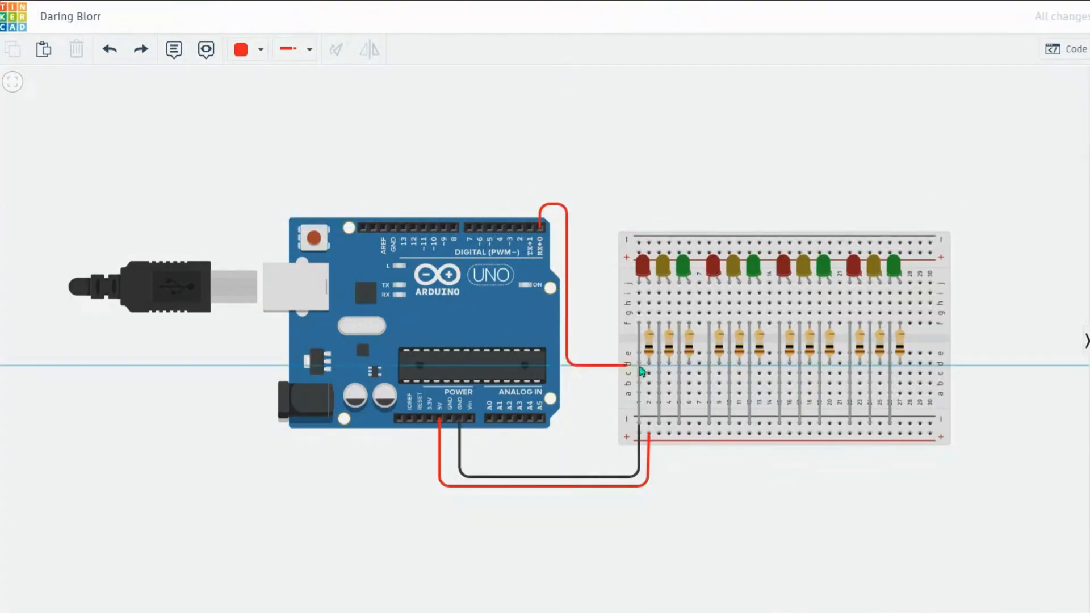
pyautogui.click(648, 363)
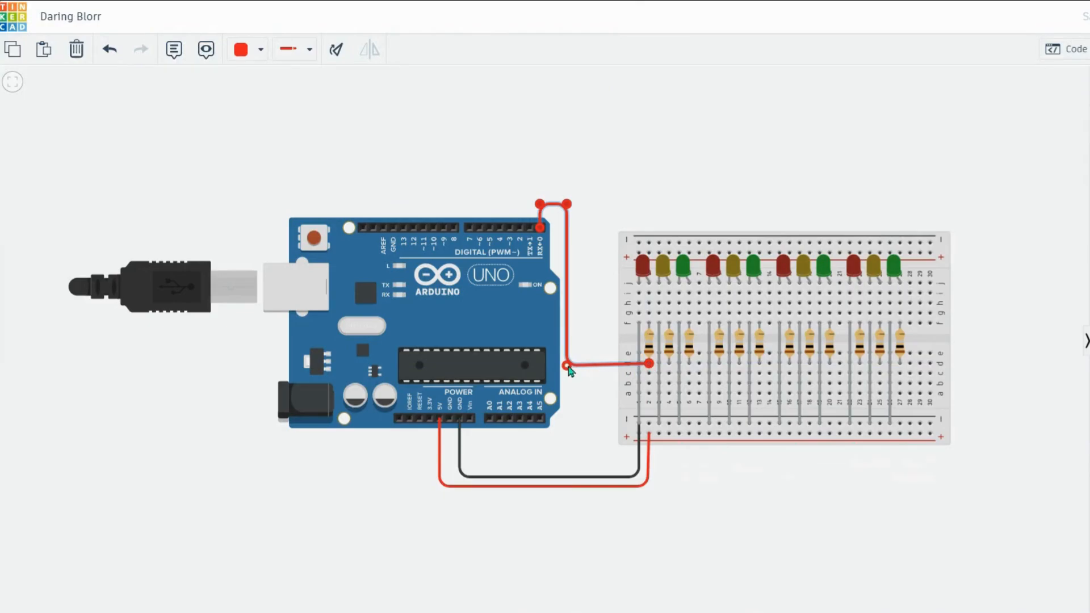
pyautogui.moveTo(568, 367); pyautogui.dragTo(571, 364)
pyautogui.click(574, 151)
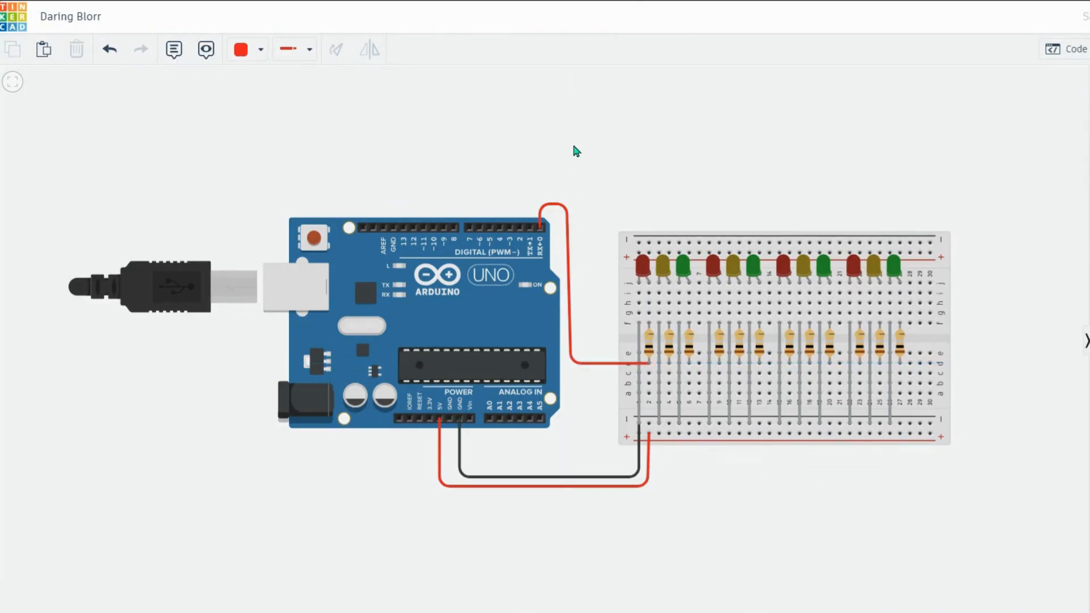
# - Run a yellow wire from Arduino pin 1 alongside the red signal wire to row c of column 4
pyautogui.click(261, 51)
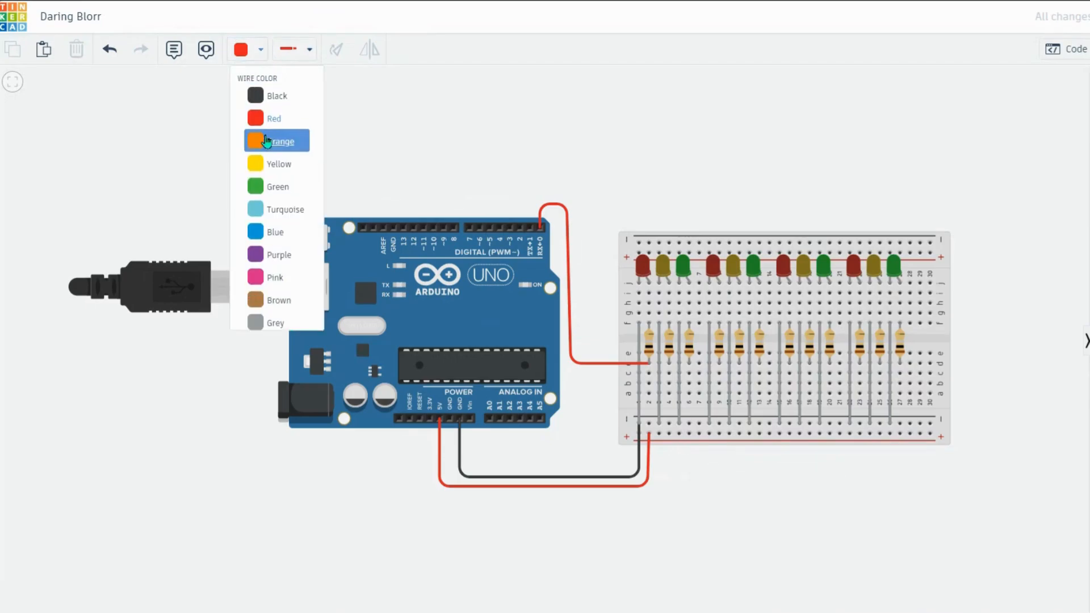
pyautogui.click(253, 169)
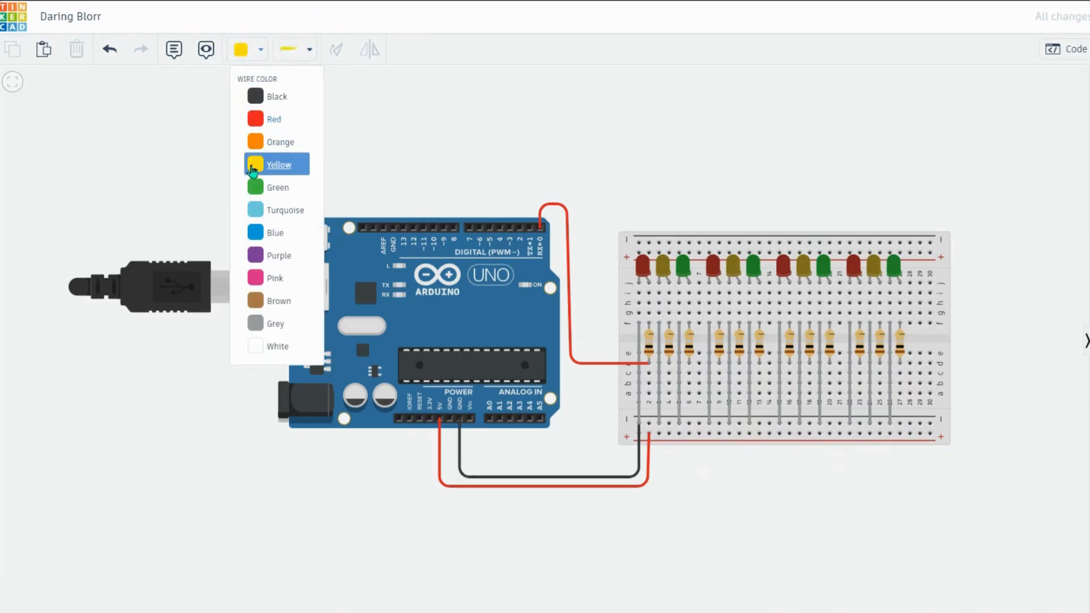
pyautogui.click(530, 227)
pyautogui.click(544, 211)
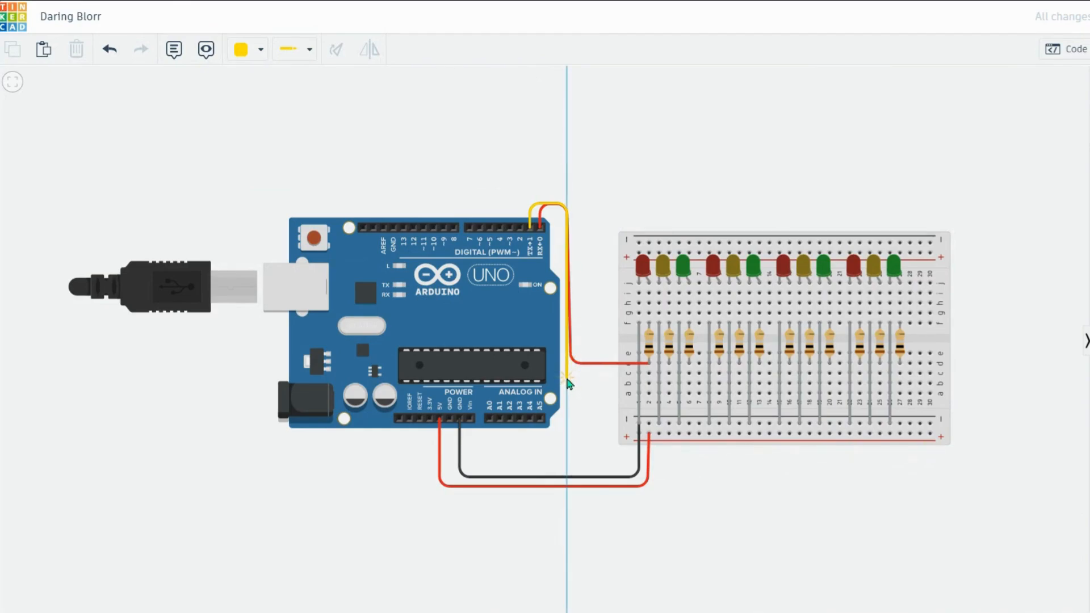
pyautogui.click(567, 373)
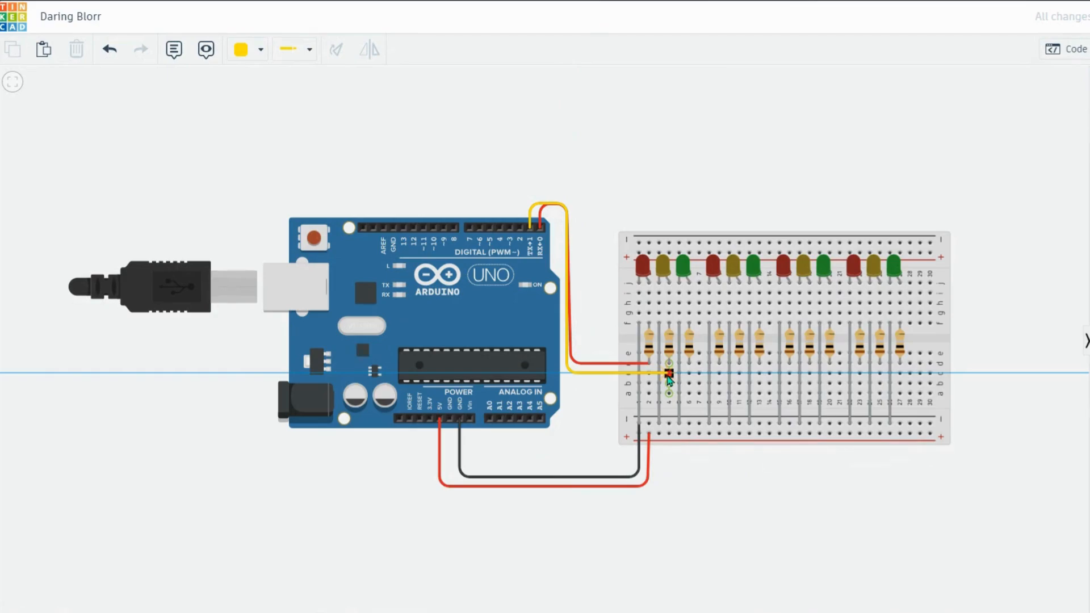
pyautogui.click(668, 374)
pyautogui.click(567, 374)
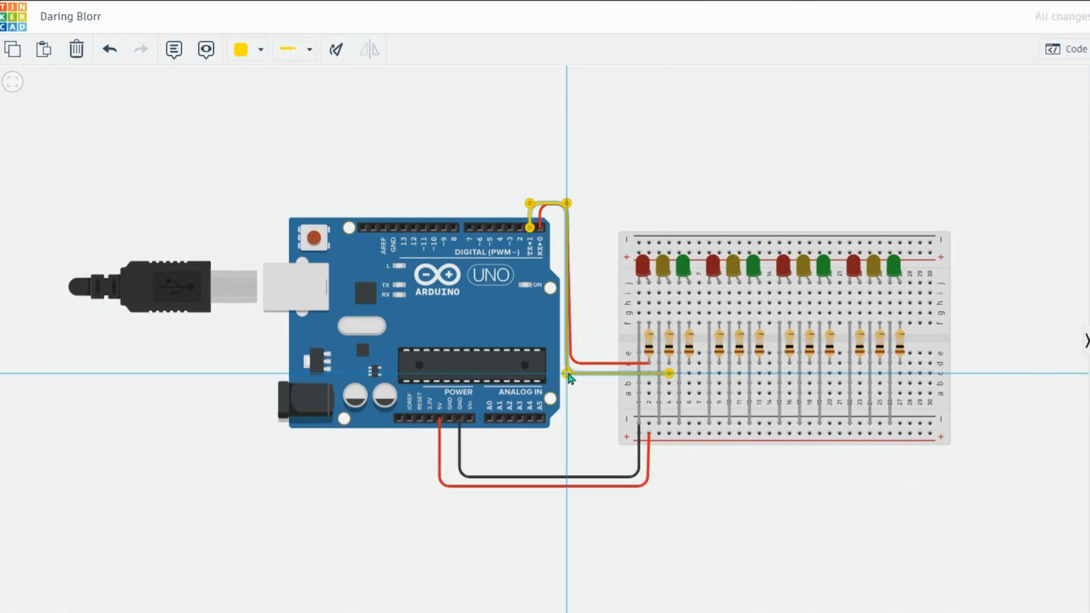
pyautogui.click(588, 163)
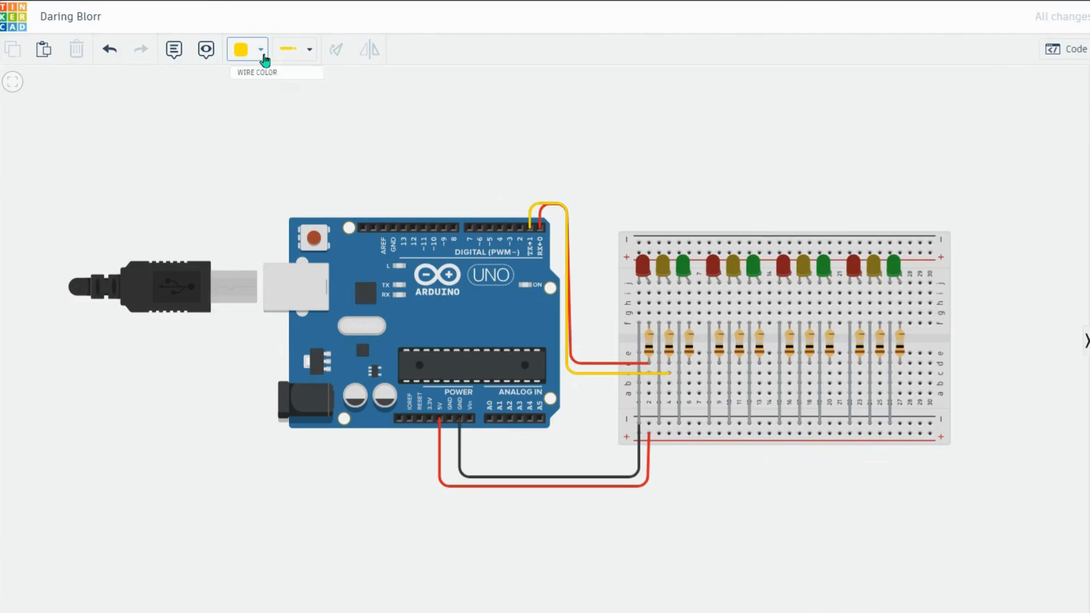
# - Run a green wire from Arduino pin 2 alongside the yellow wire to row b of column 6
pyautogui.click(262, 52)
pyautogui.click(278, 192)
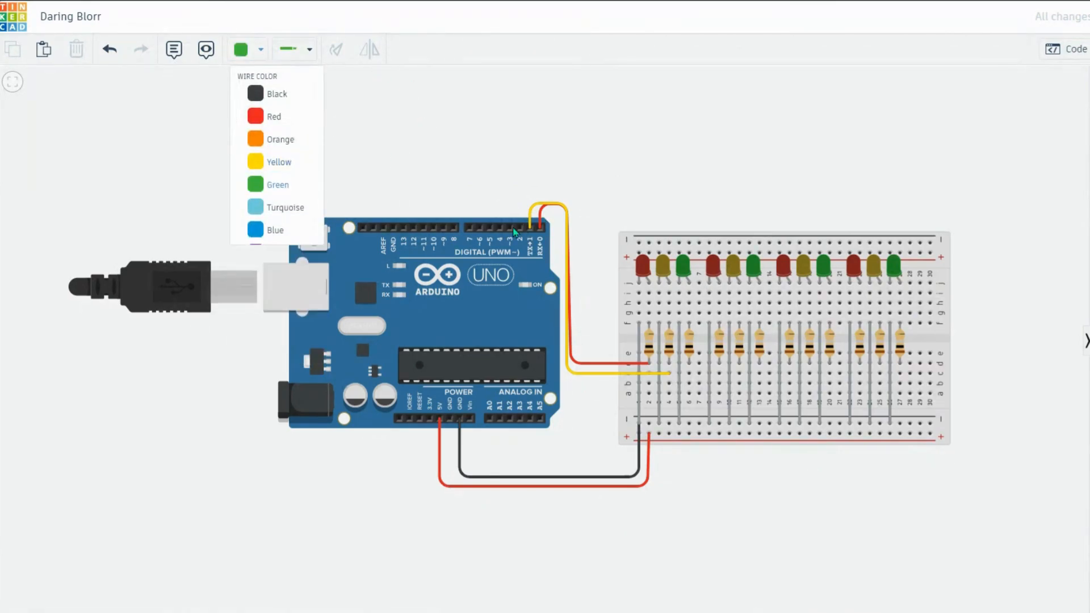
pyautogui.click(520, 227)
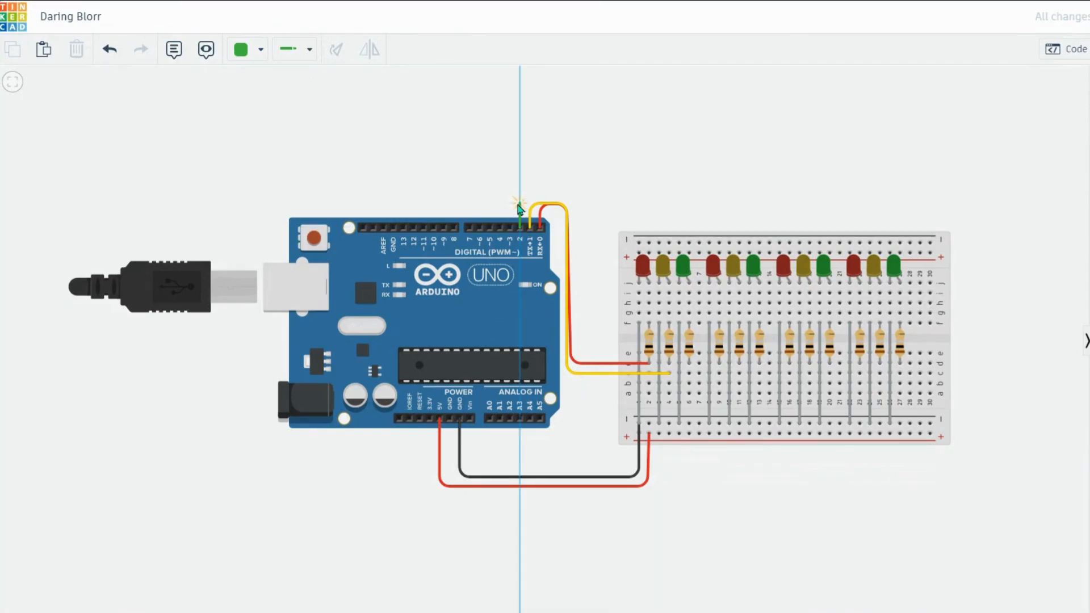
pyautogui.click(518, 207)
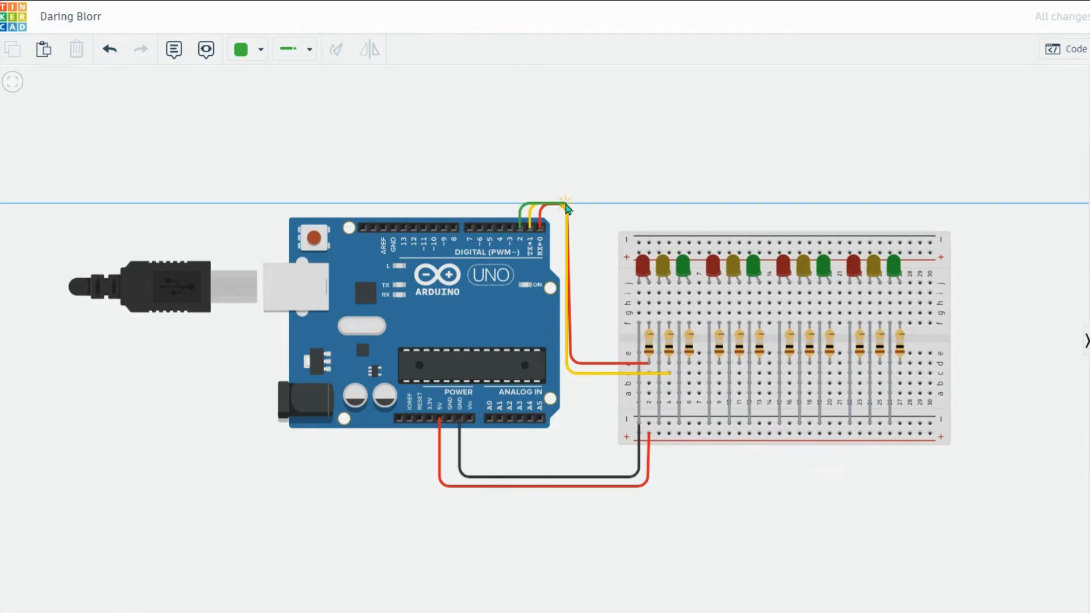
pyautogui.click(565, 205)
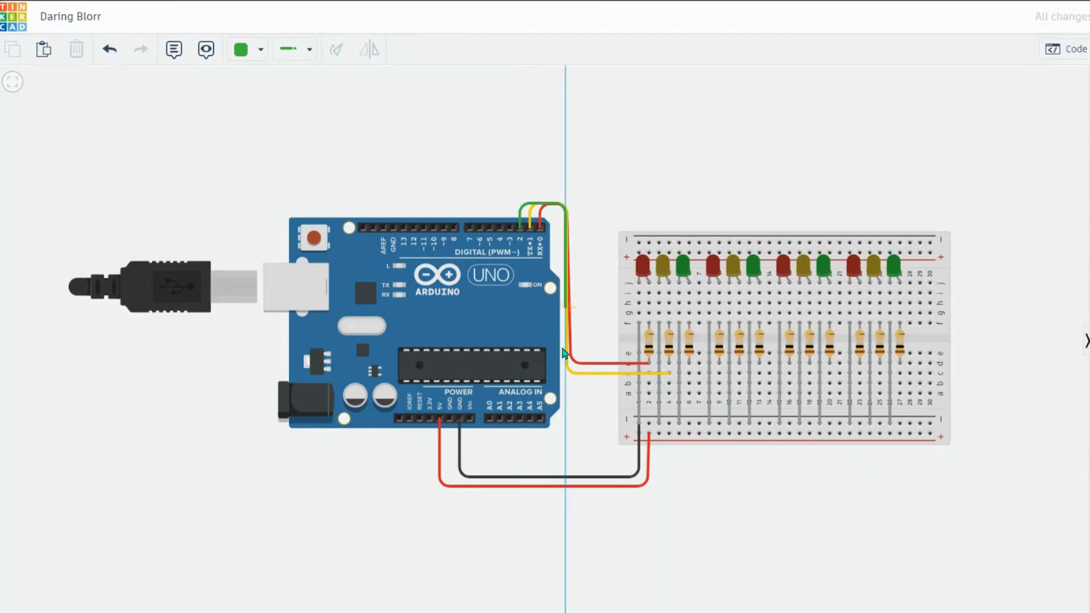
pyautogui.click(566, 385)
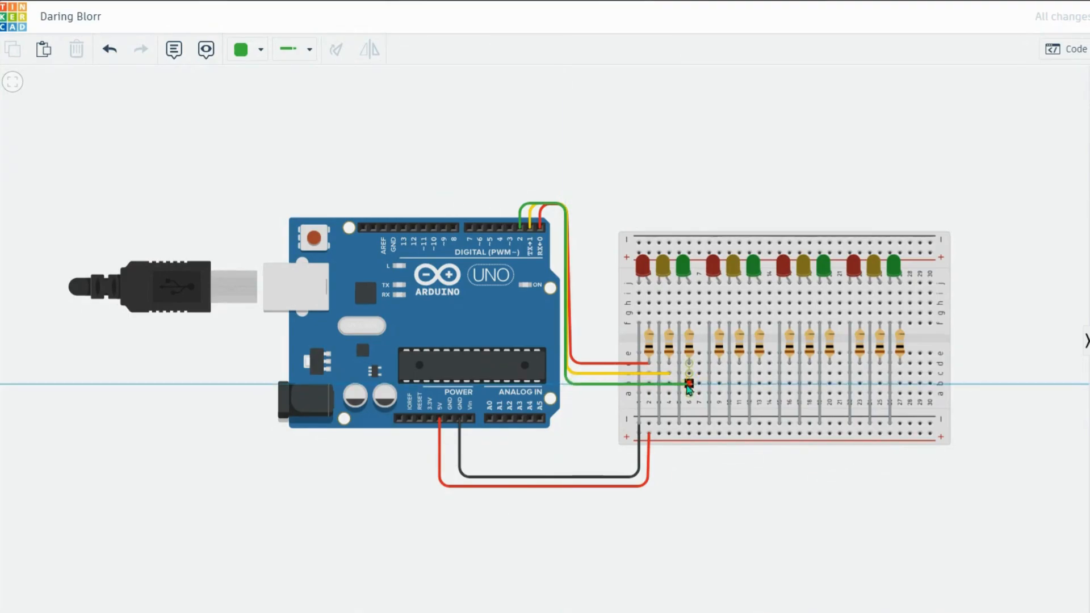
pyautogui.click(688, 384)
pyautogui.click(583, 143)
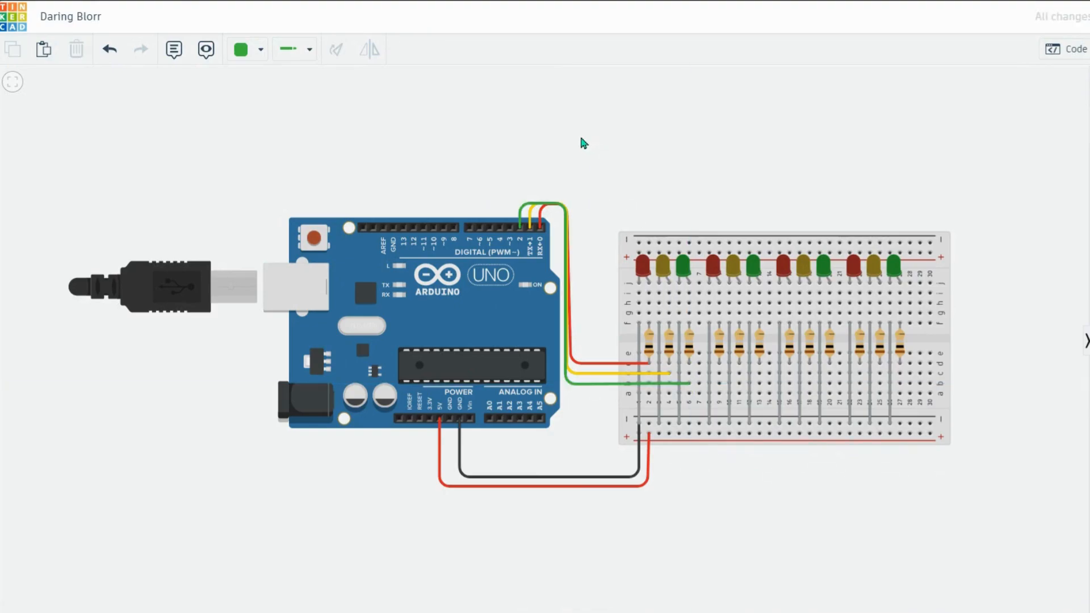
# - Run a red wire from Arduino pin 3, outside the first group's signal wires, to row d of column 9
pyautogui.click(250, 50)
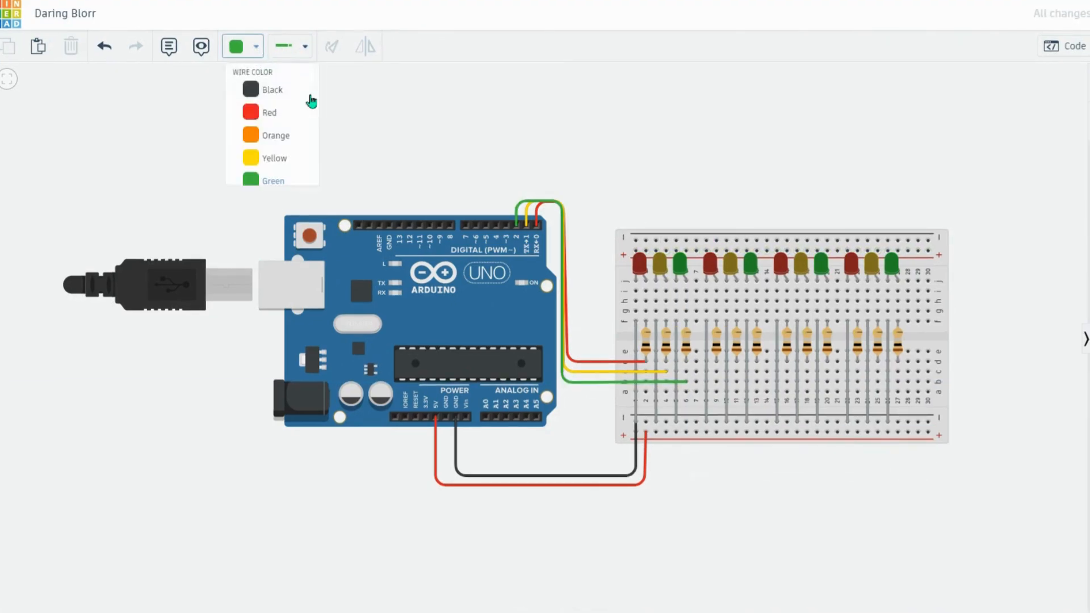
pyautogui.click(256, 119)
pyautogui.click(506, 225)
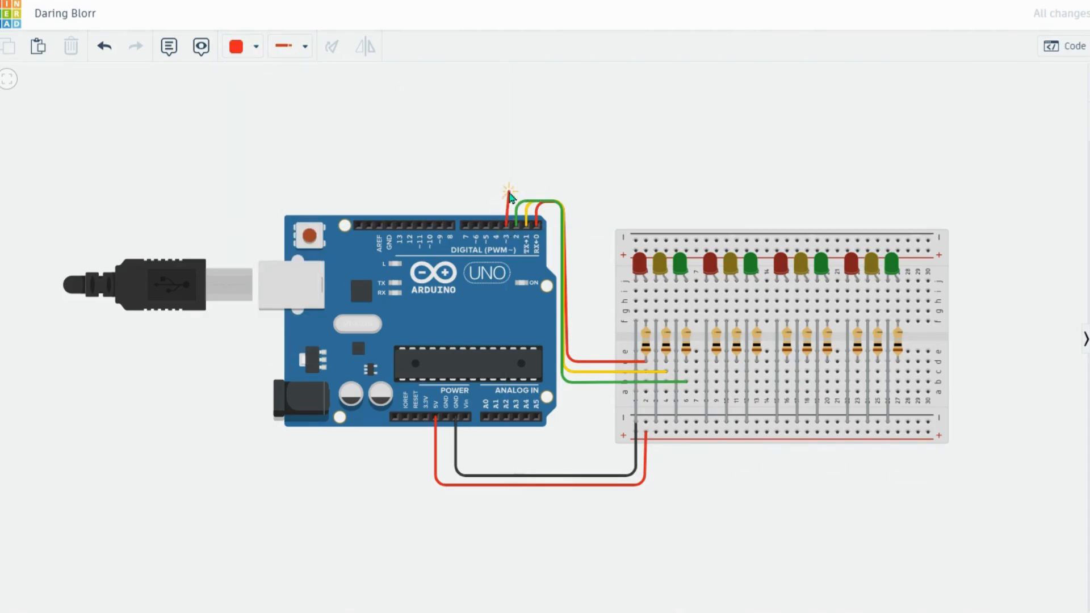
pyautogui.click(506, 190)
pyautogui.click(572, 190)
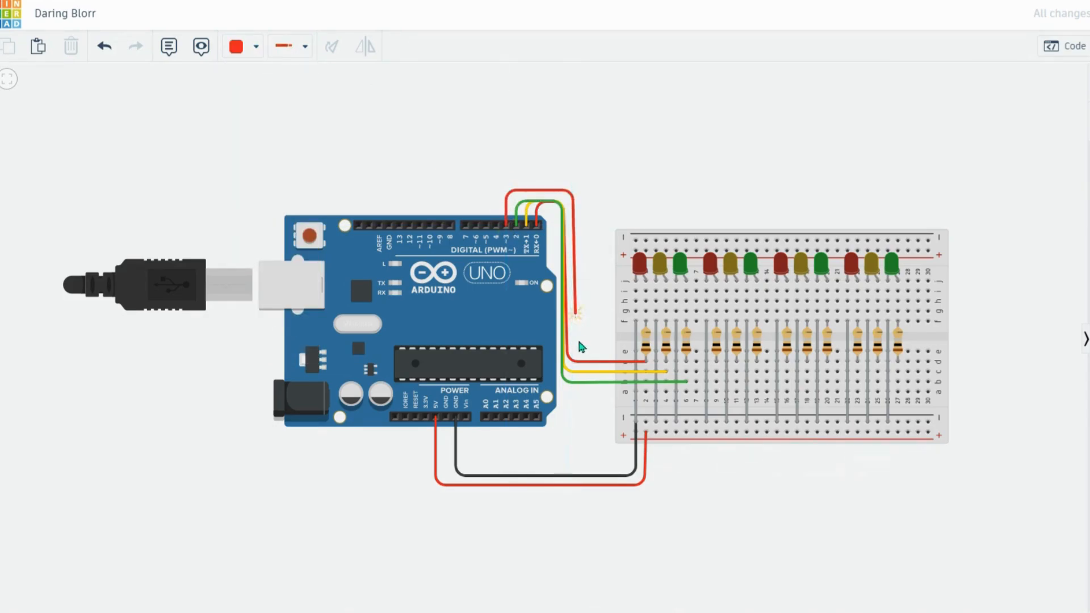
pyautogui.click(574, 361)
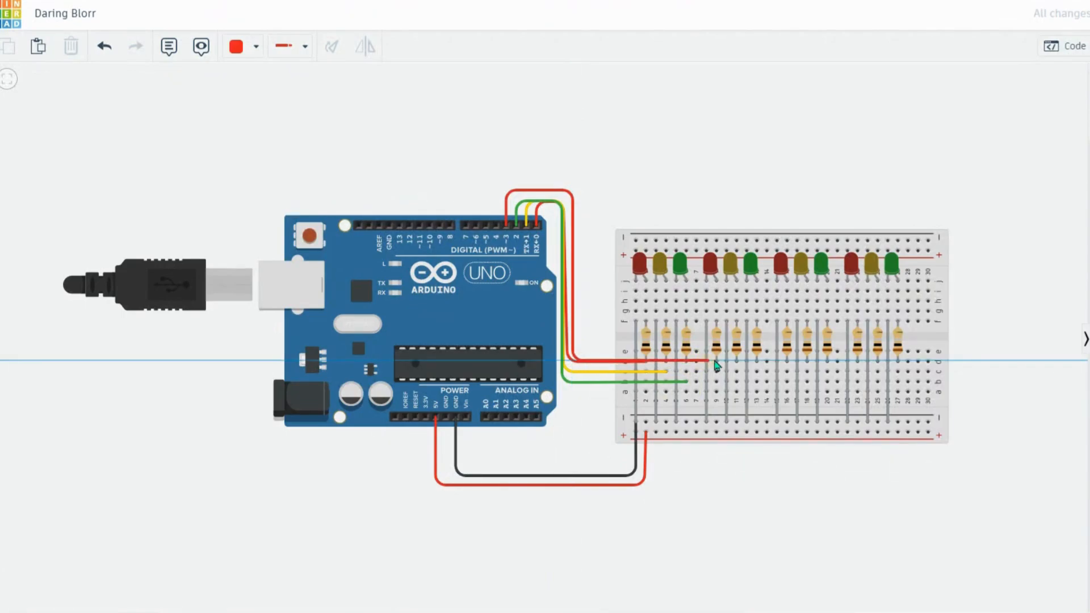
pyautogui.click(716, 360)
# - Start a yellow wire at Arduino pin 4 and route it above the board alongside the pin 3 wire
pyautogui.click(250, 47)
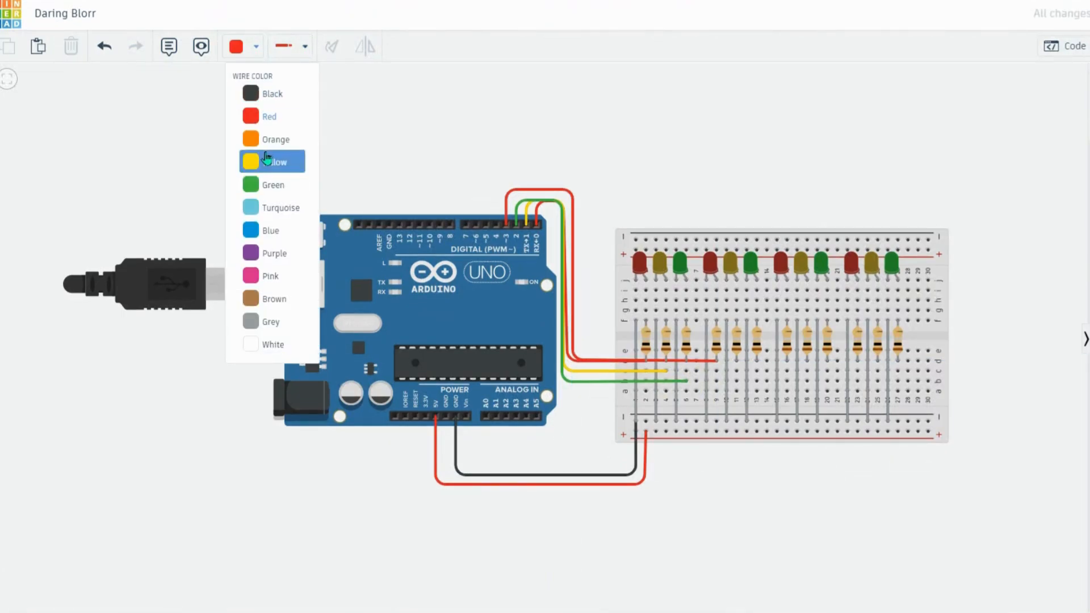
pyautogui.click(262, 160)
pyautogui.click(497, 224)
pyautogui.click(497, 191)
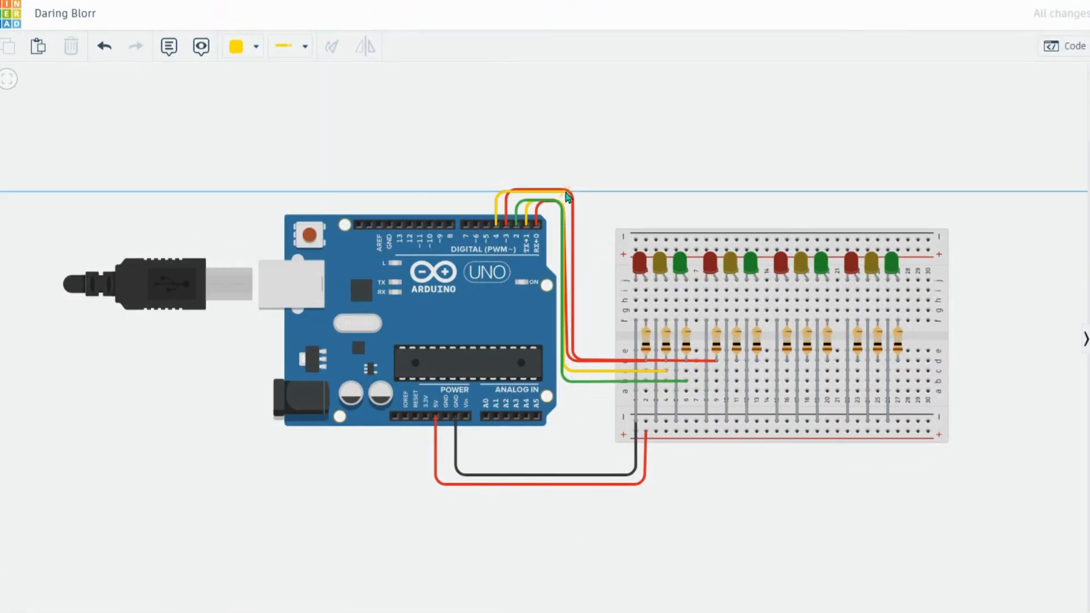
pyautogui.click(566, 191)
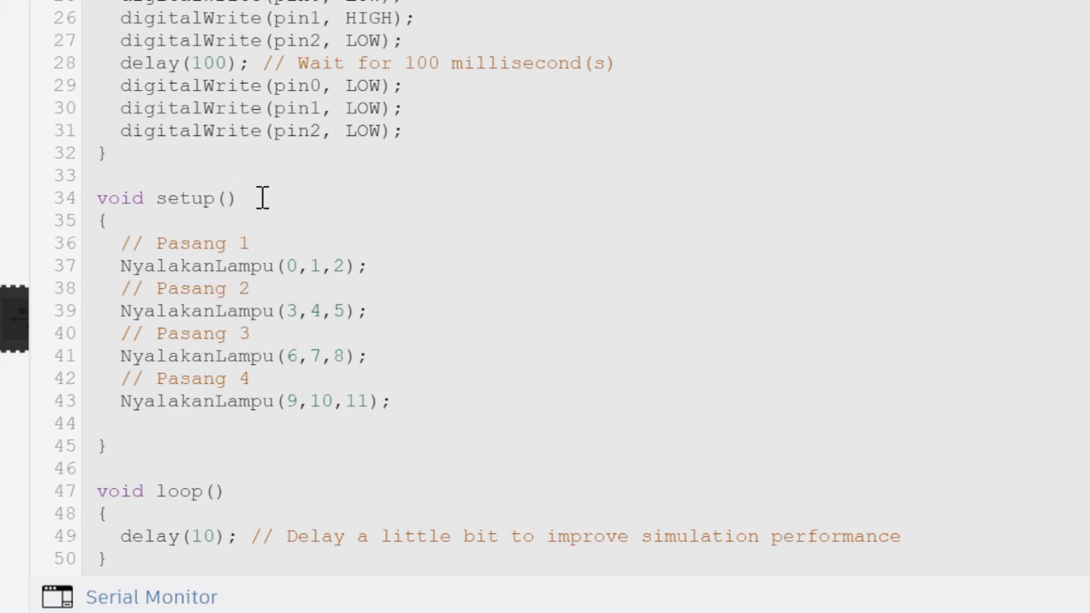
# - Examine the NyalakanLampu calls for the four LED groups in setup() and the pin parameters in the NyalakanLampu function header
pyautogui.click(71, 189)
pyautogui.click(270, 184)
pyautogui.moveTo(217, 437); pyautogui.dragTo(112, 195)
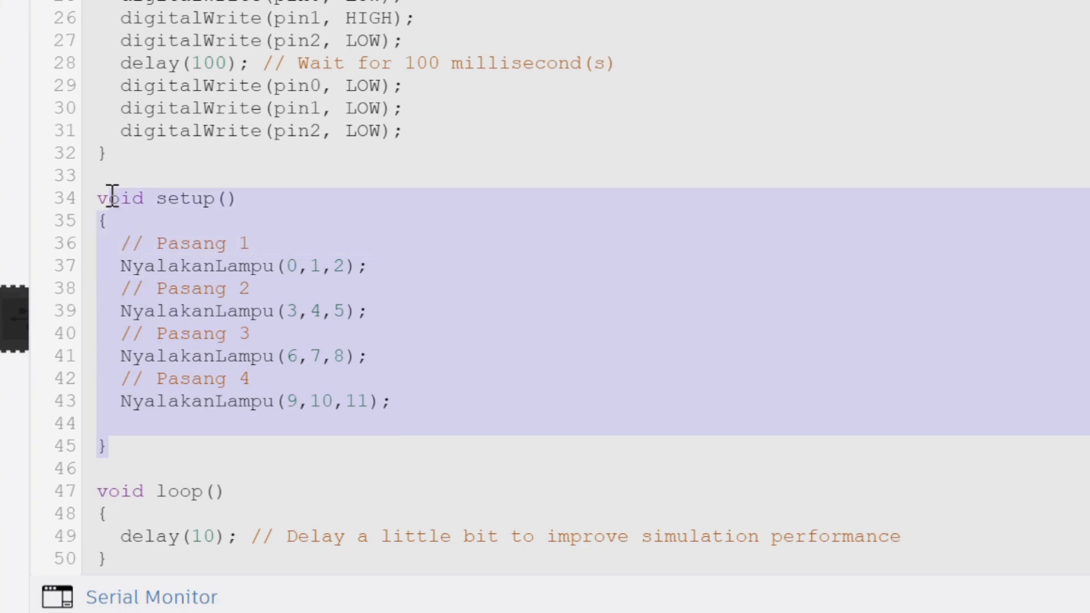
pyautogui.click(170, 290)
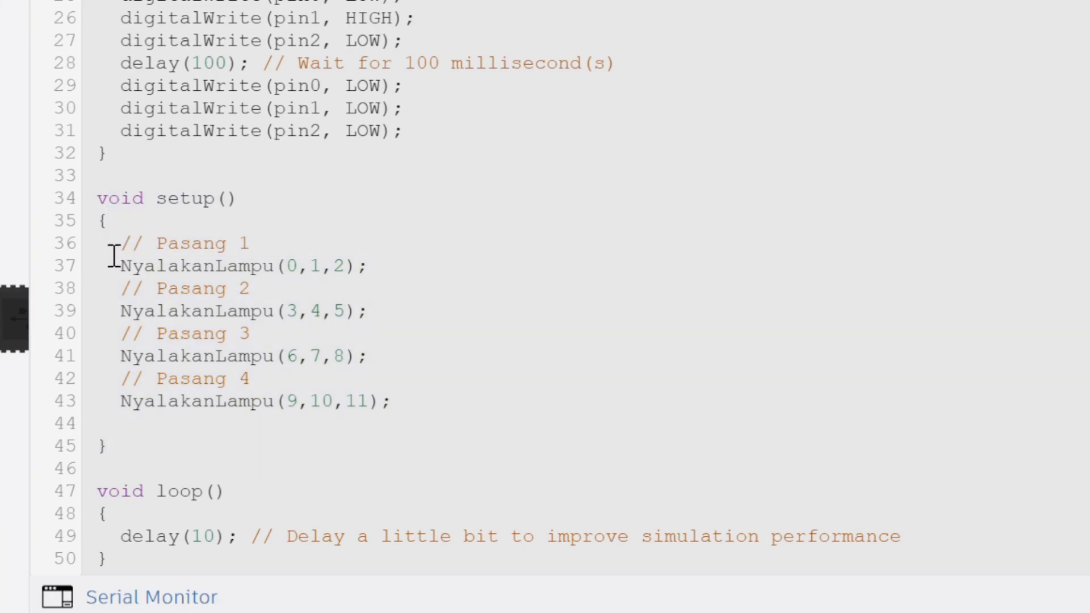
pyautogui.moveTo(121, 262); pyautogui.dragTo(1, 256)
pyautogui.click(385, 270)
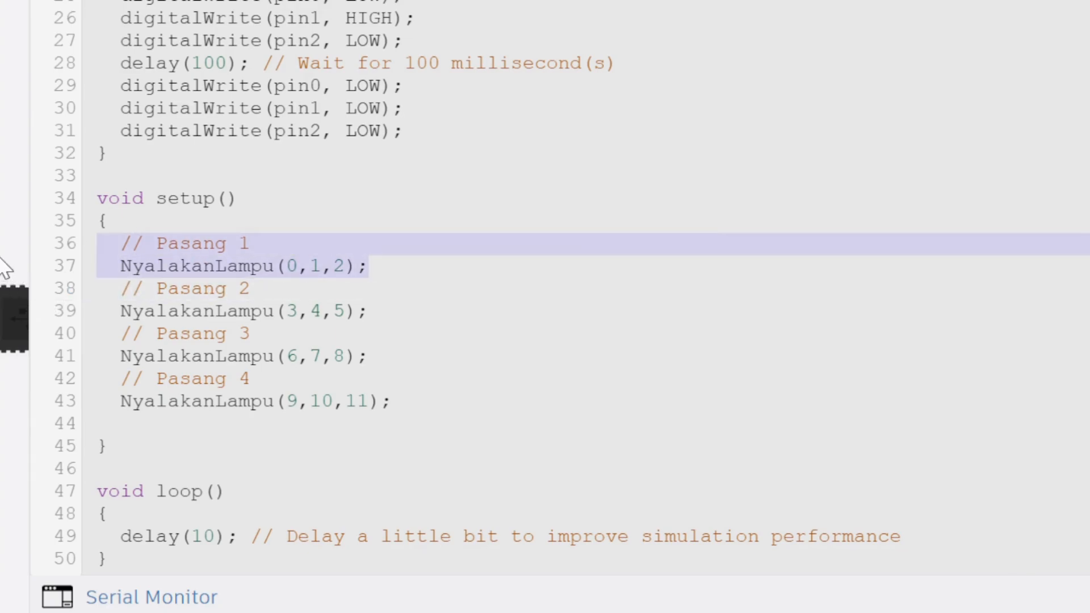
pyautogui.scroll(6, 472, 273)
pyautogui.moveTo(699, 86); pyautogui.dragTo(189, 64)
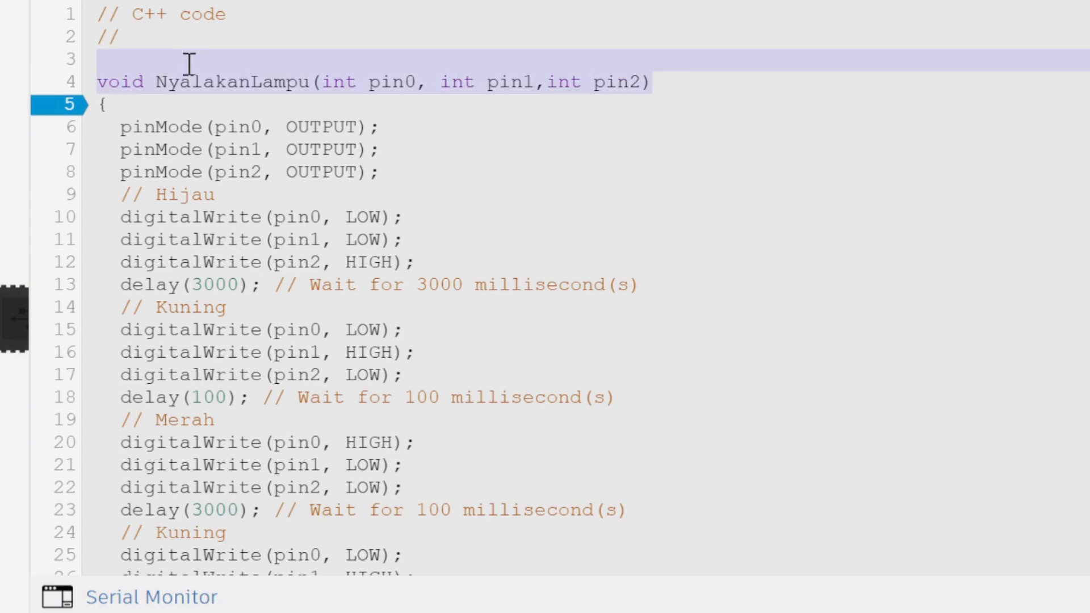
pyautogui.moveTo(82, 70); pyautogui.dragTo(95, 77)
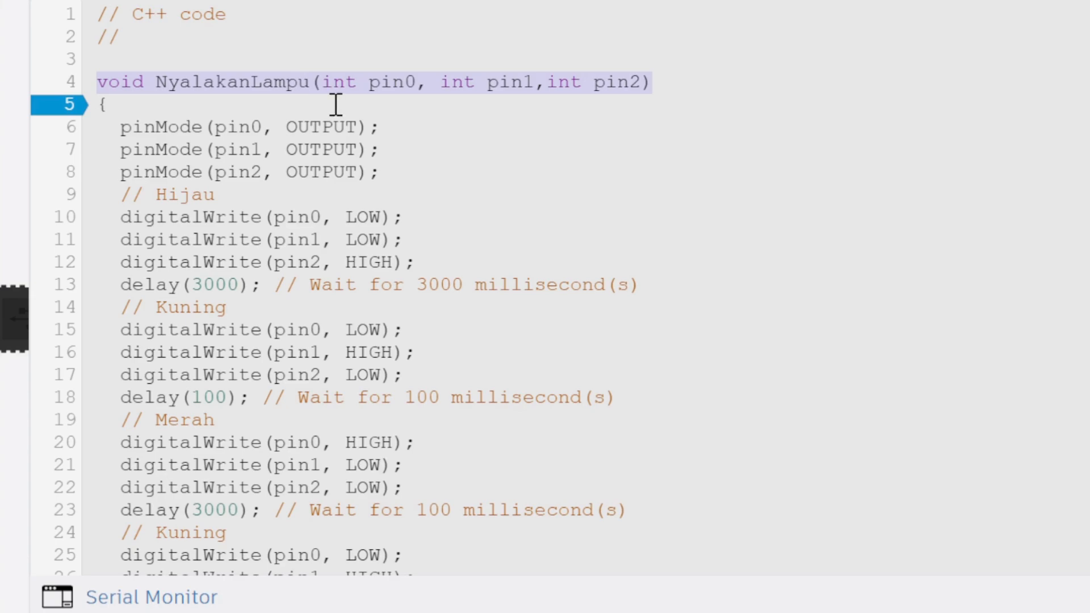
# - Examine the three pinMode lines at the start of NyalakanLampu, checking each pin parameter and its mode
pyautogui.click(375, 101)
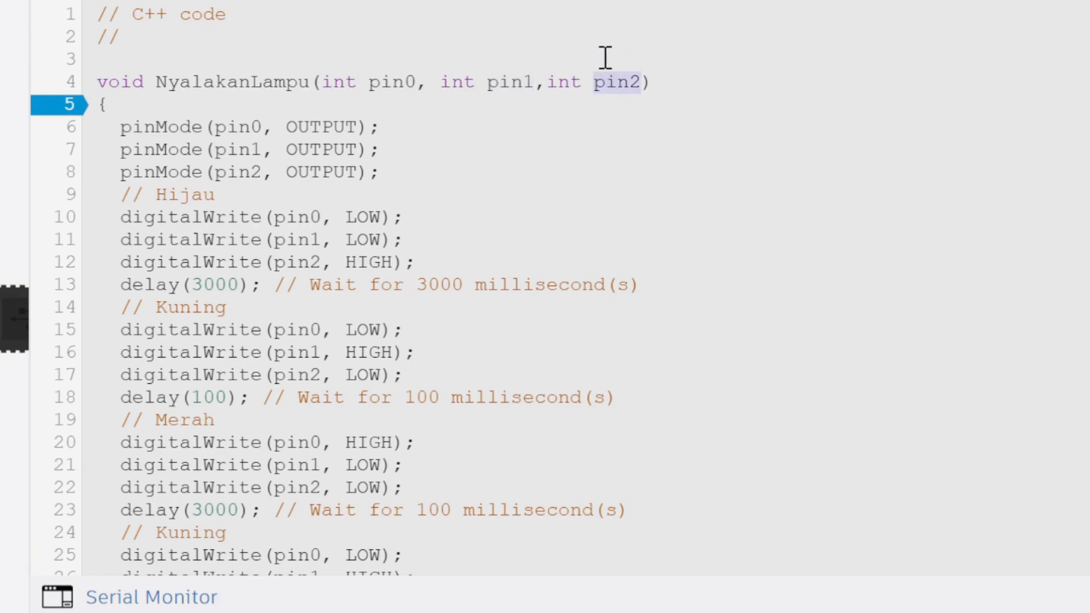
pyautogui.moveTo(396, 165); pyautogui.dragTo(95, 127)
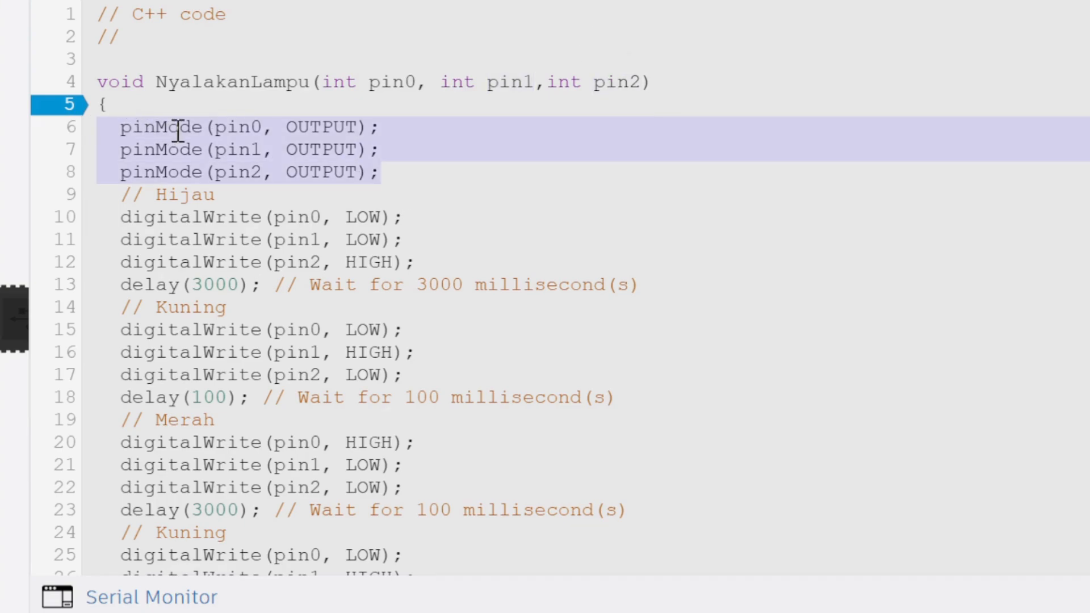
pyautogui.click(230, 127)
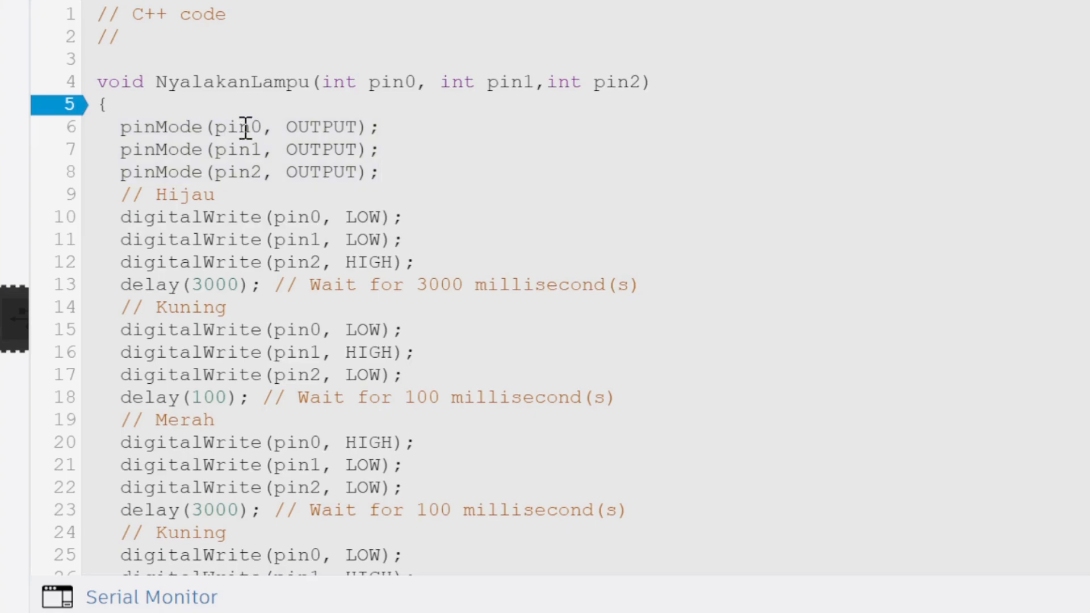
pyautogui.doubleClick(245, 128)
pyautogui.doubleClick(239, 152)
pyautogui.doubleClick(241, 172)
pyautogui.doubleClick(314, 129)
pyautogui.doubleClick(315, 149)
pyautogui.click(336, 170)
pyautogui.doubleClick(335, 170)
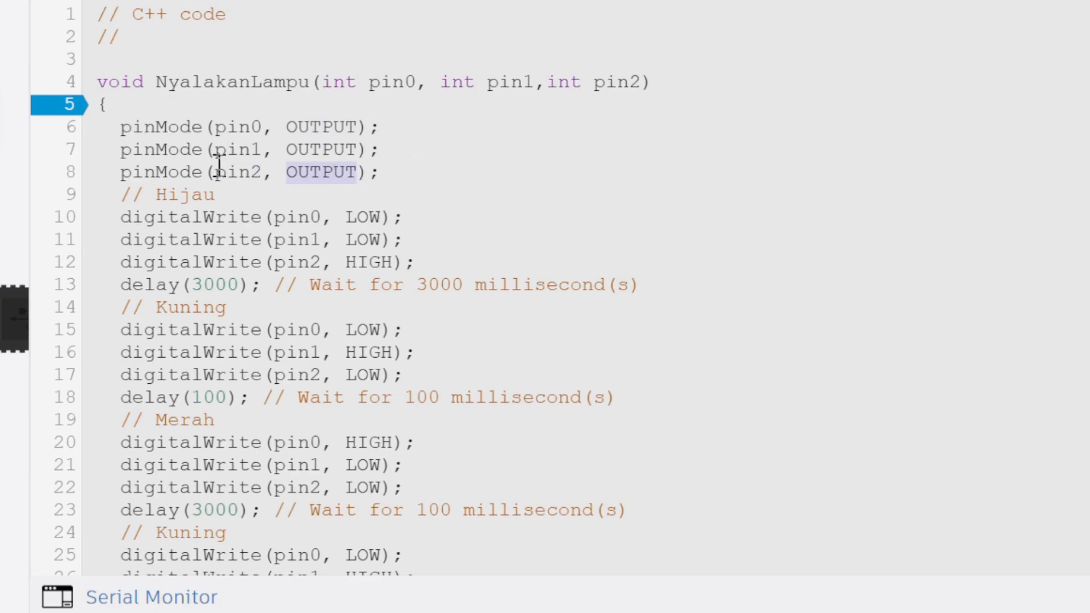
# - Examine the Hijau block of NyalakanLampu, checking the digitalWrite state of each pin and the delay that follows
pyautogui.moveTo(110, 195); pyautogui.dragTo(222, 190)
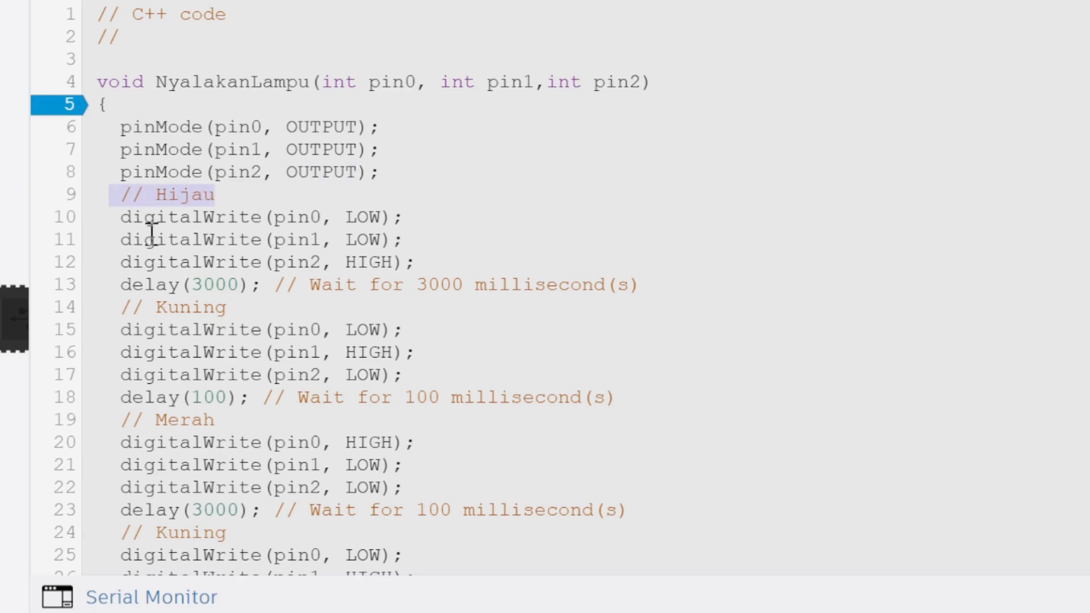
pyautogui.click(287, 265)
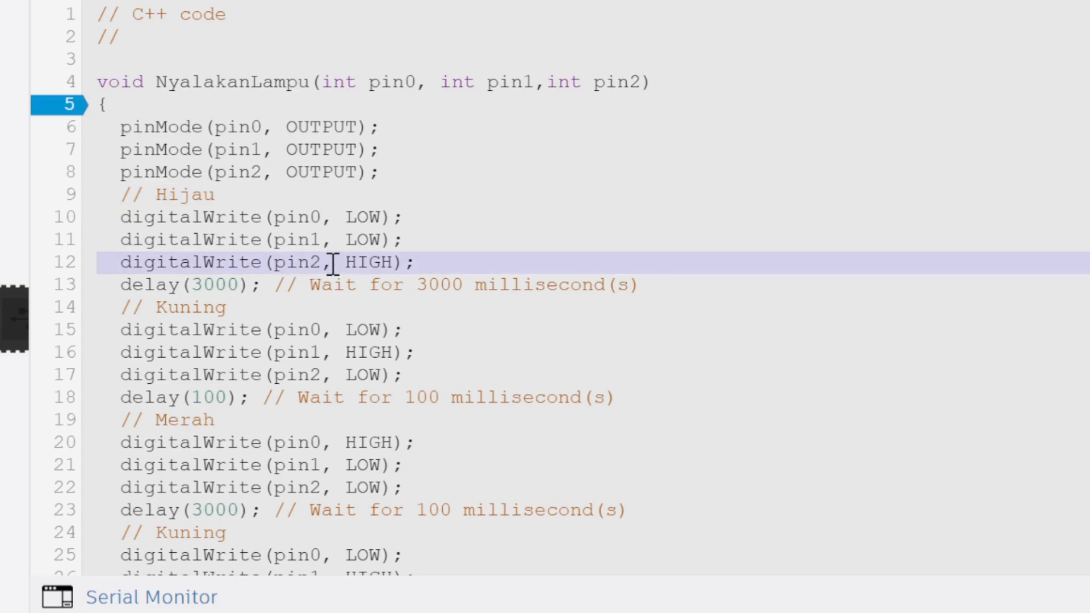
pyautogui.click(310, 217)
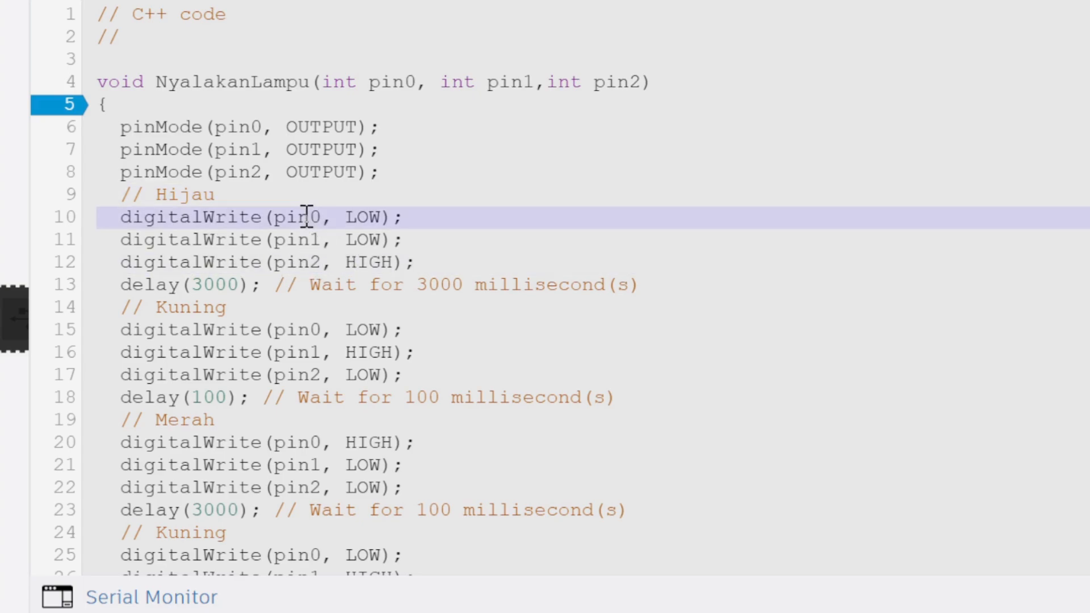
pyautogui.doubleClick(308, 238)
pyautogui.doubleClick(370, 218)
pyautogui.click(374, 233)
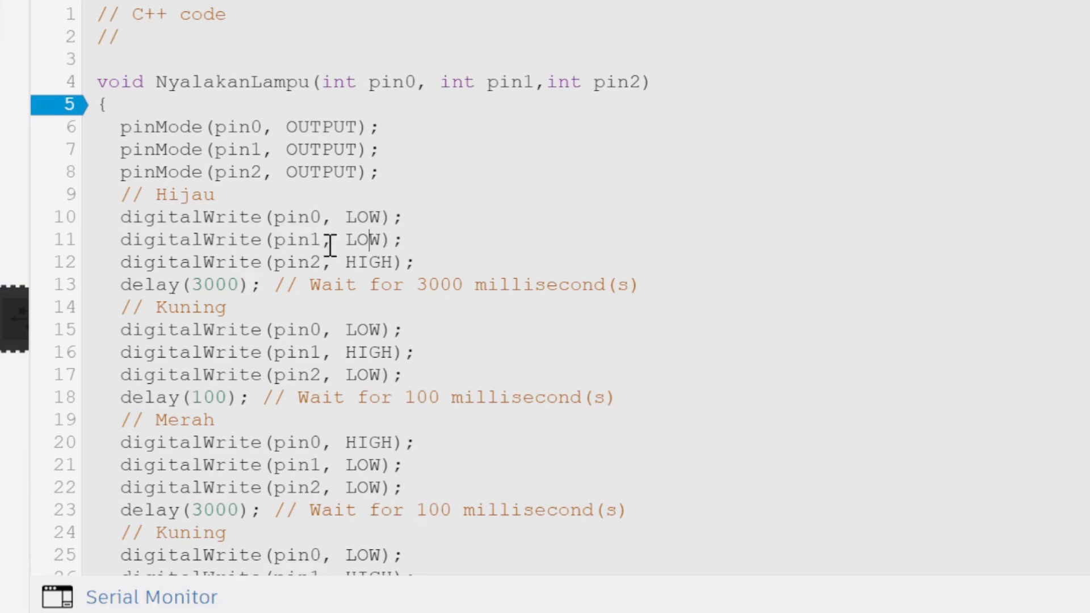
pyautogui.click(297, 262)
pyautogui.doubleClick(362, 261)
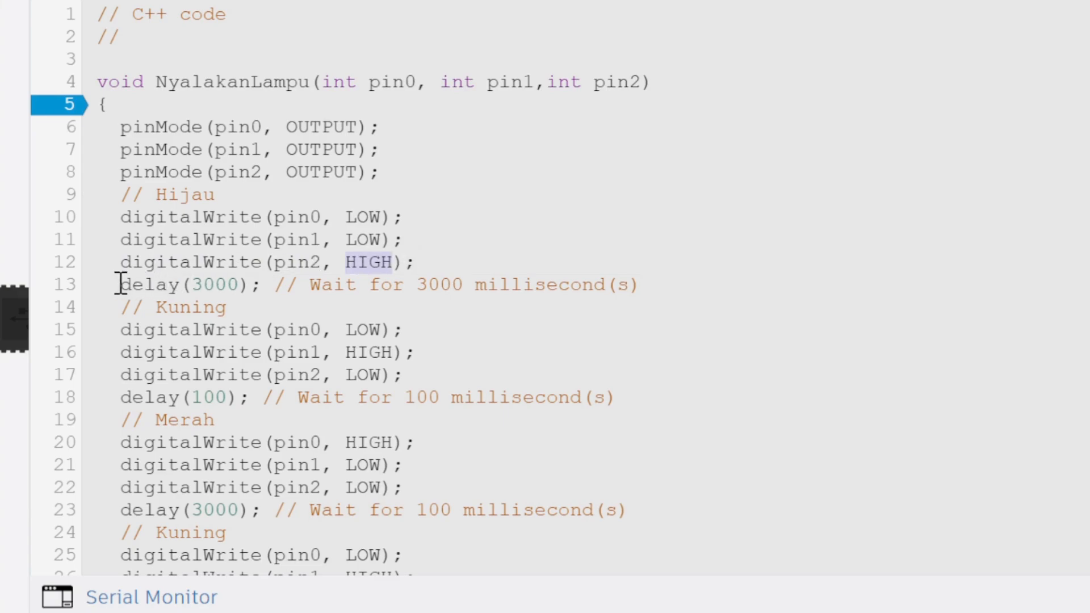
pyautogui.moveTo(120, 284); pyautogui.dragTo(263, 282)
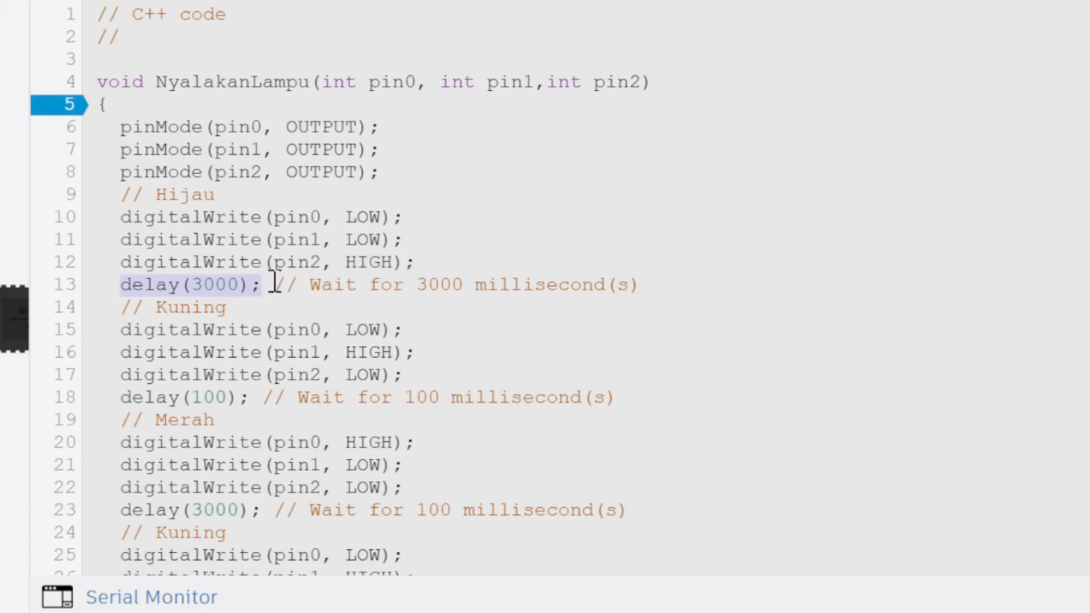
pyautogui.scroll(-2, 274, 283)
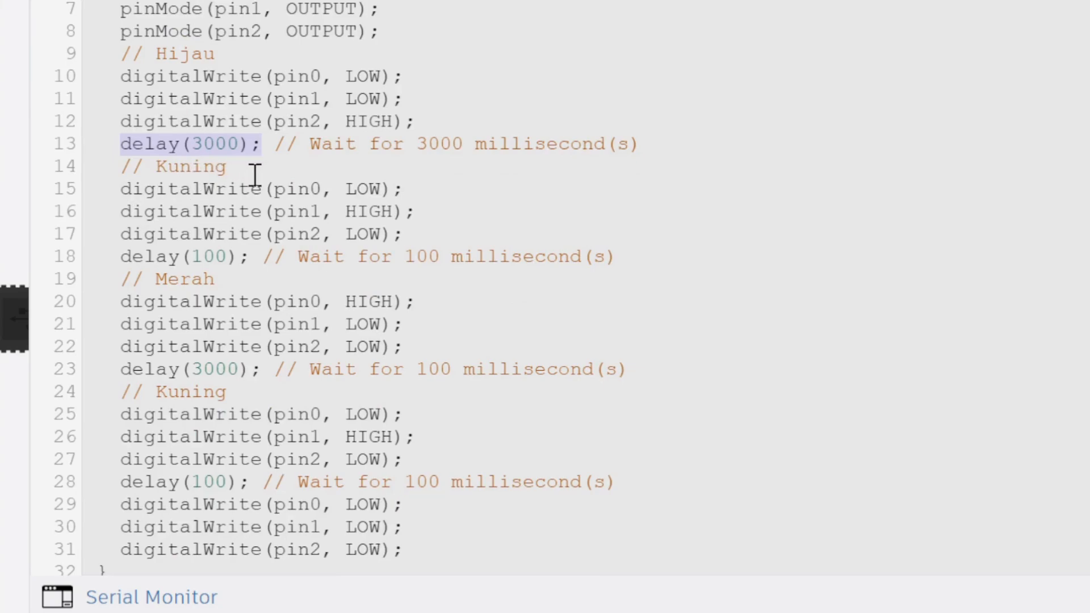
pyautogui.click(231, 166)
pyautogui.moveTo(121, 147); pyautogui.dragTo(287, 144)
# - Examine the first Kuning block, between Hijau and Merah, checking its three digitalWrite lines and its delay
pyautogui.moveTo(127, 170); pyautogui.dragTo(405, 229)
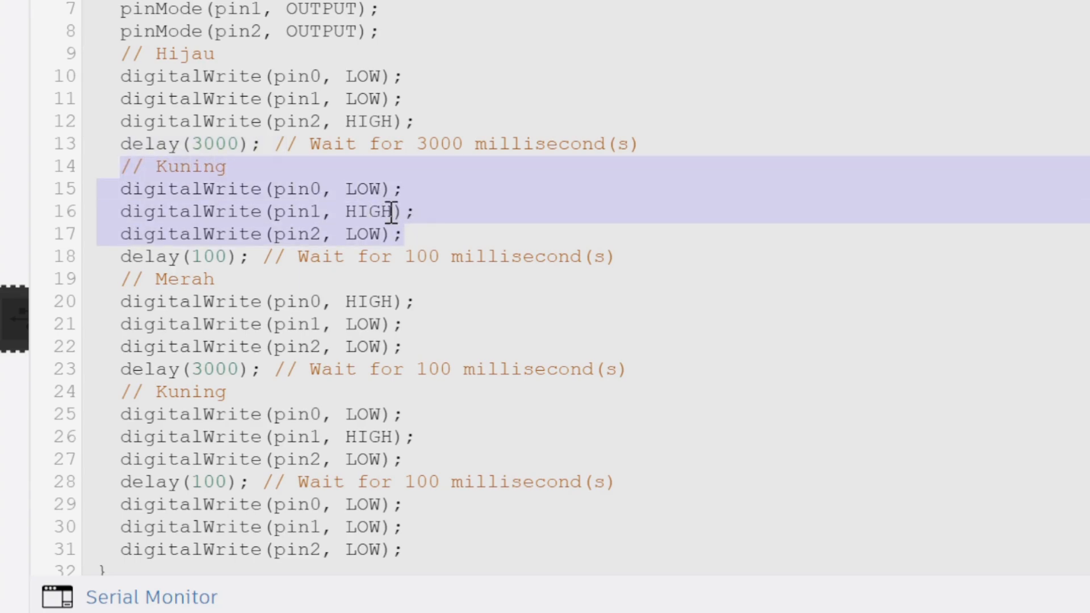
pyautogui.doubleClick(281, 192)
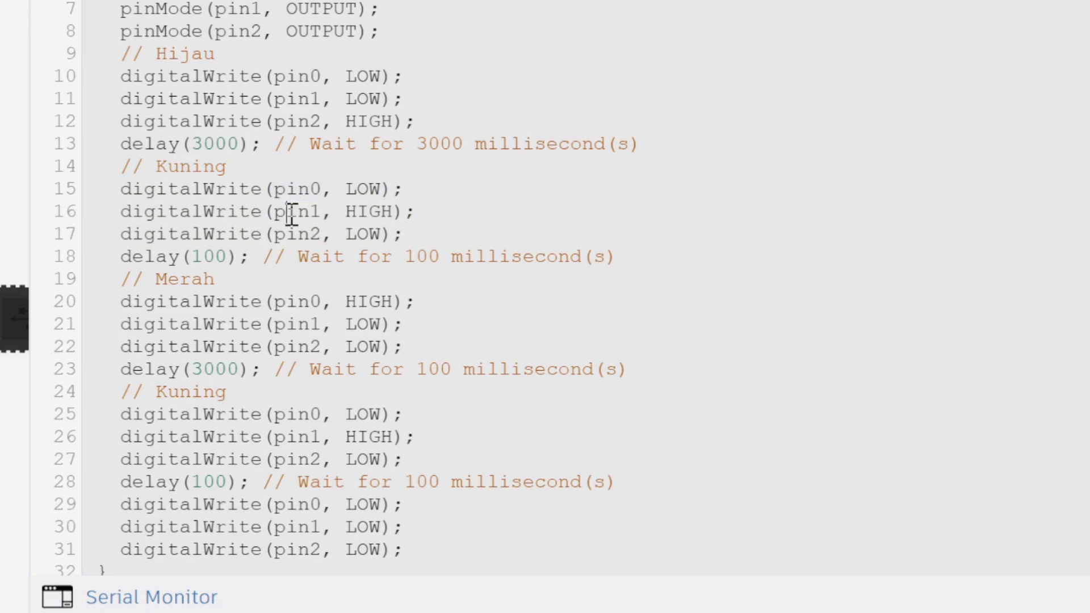
pyautogui.doubleClick(292, 212)
pyautogui.tripleClick(368, 212)
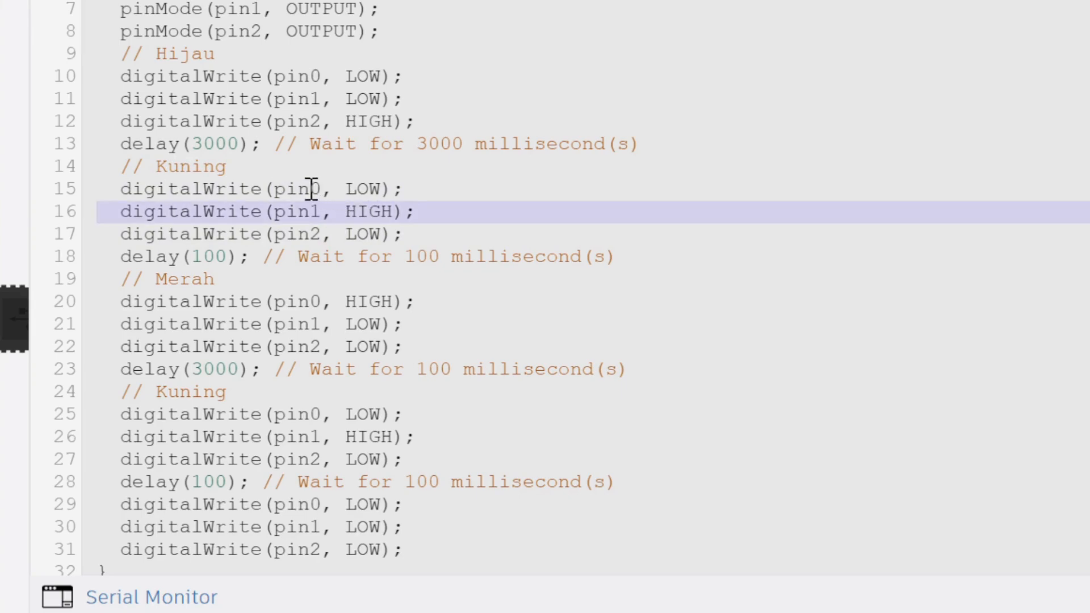
pyautogui.tripleClick(312, 189)
pyautogui.doubleClick(311, 233)
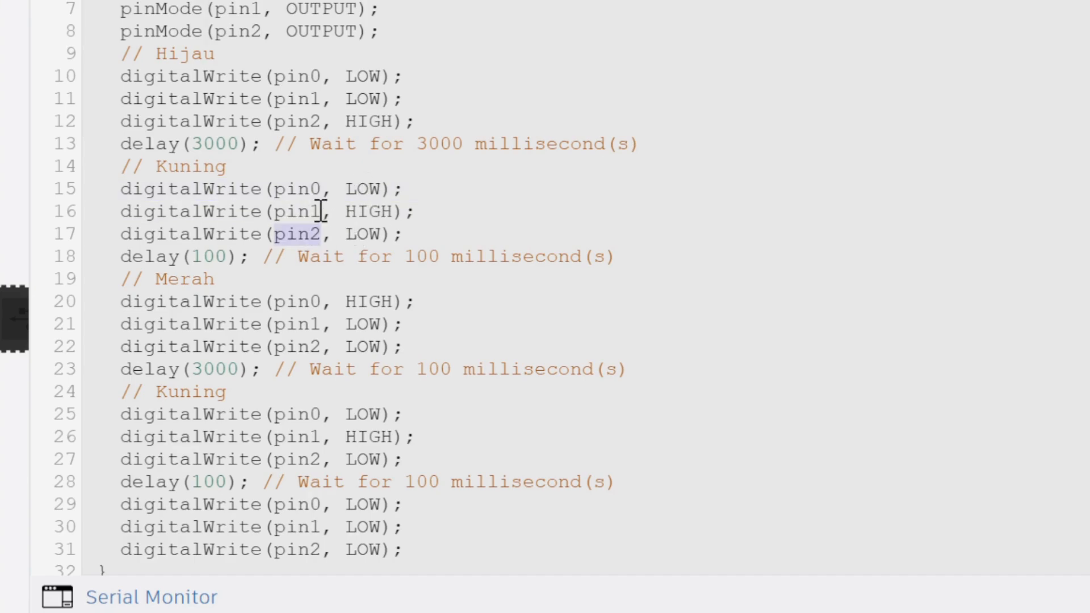
pyautogui.moveTo(126, 255)
pyautogui.mouseDown()
pyautogui.moveTo(255, 244)
pyautogui.moveTo(136, 264)
pyautogui.mouseUp()
pyautogui.click(246, 250)
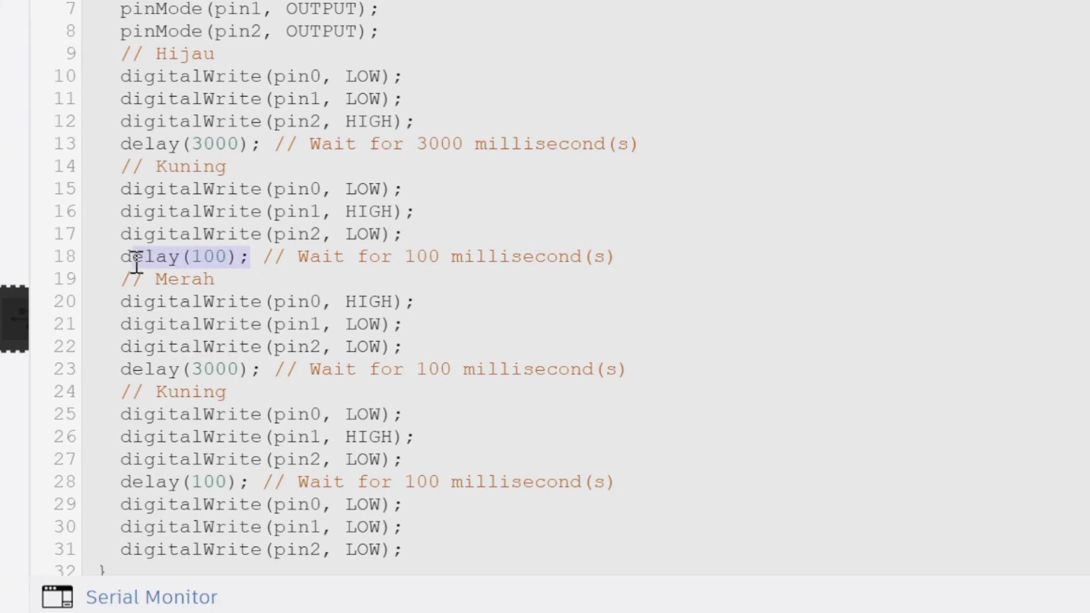
pyautogui.click(176, 257)
# - Examine the Merah block of NyalakanLampu, checking the state written to each pin and the delay value
pyautogui.moveTo(121, 280); pyautogui.dragTo(418, 344)
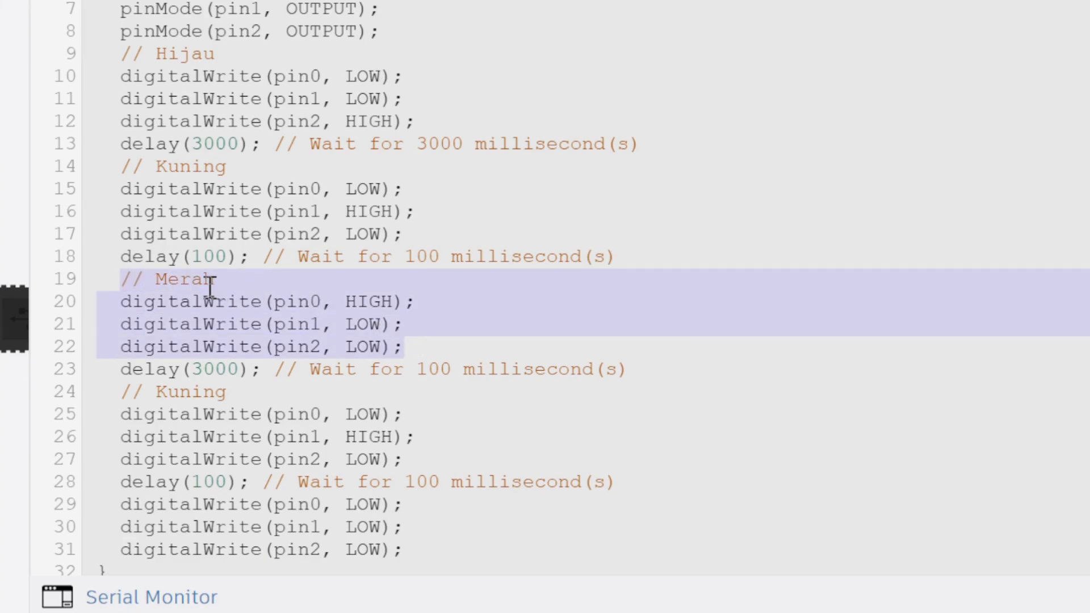
pyautogui.doubleClick(300, 307)
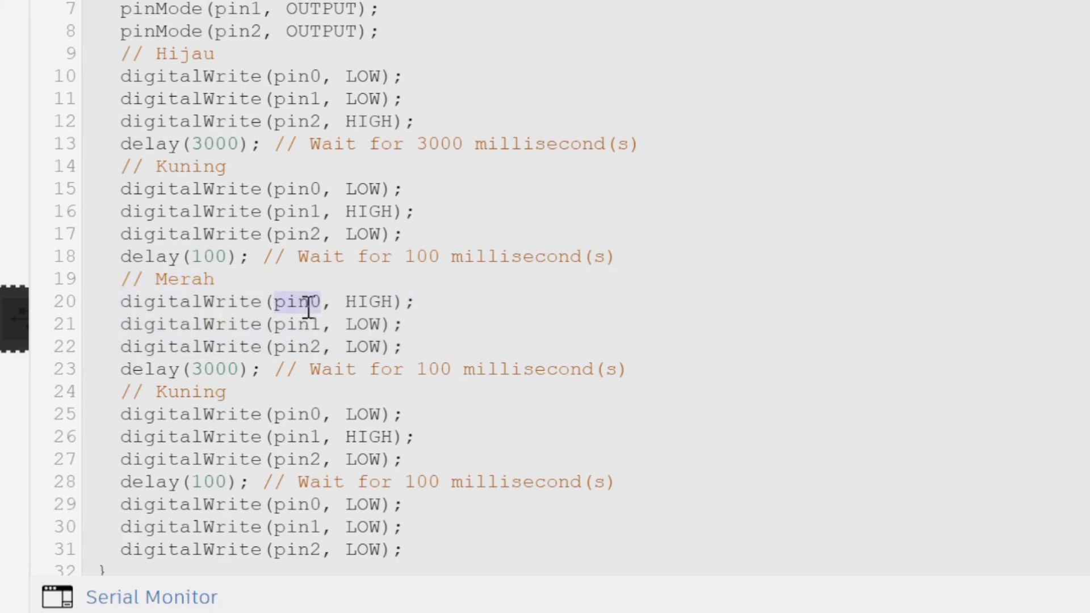
pyautogui.doubleClick(363, 305)
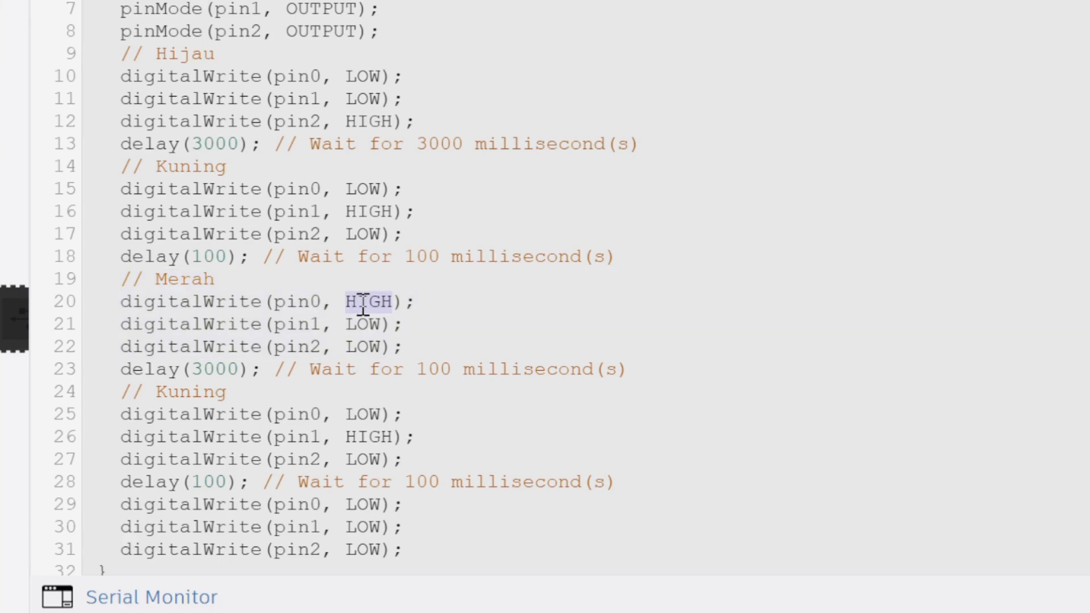
pyautogui.doubleClick(311, 317)
pyautogui.click(305, 344)
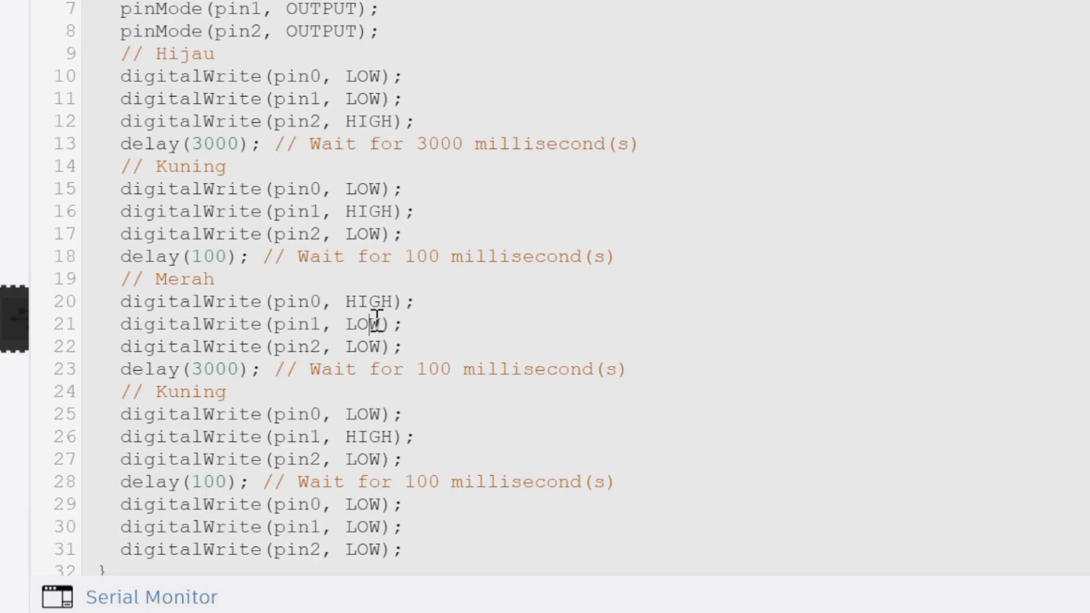
pyautogui.doubleClick(364, 345)
pyautogui.scroll(-2, 365, 341)
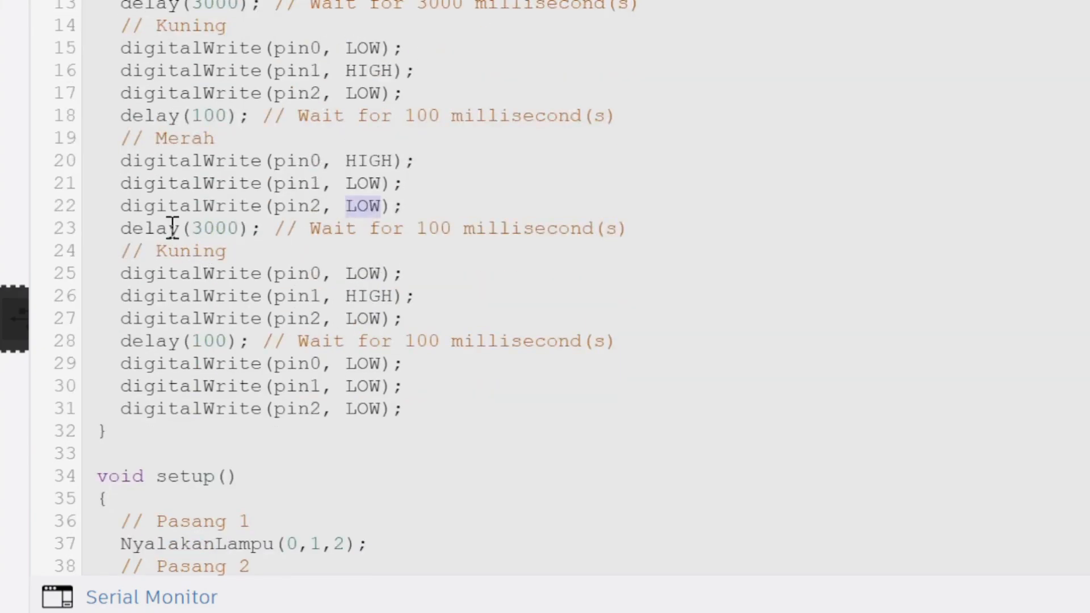
pyautogui.click(132, 228)
pyautogui.moveTo(132, 228); pyautogui.dragTo(277, 229)
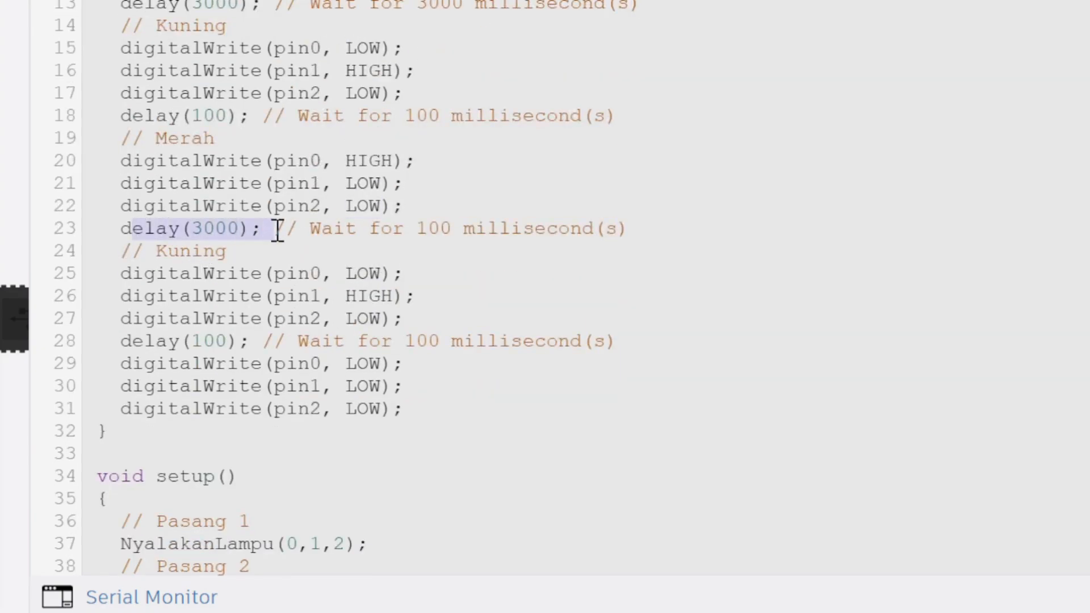
pyautogui.doubleClick(233, 229)
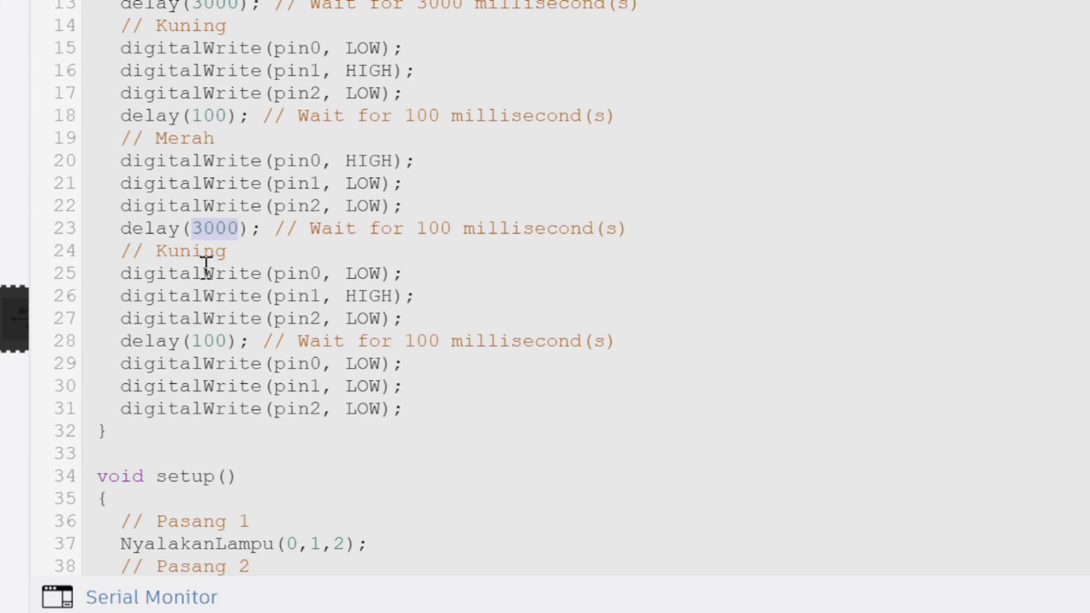
# - Examine the second Kuning block after Merah and the three digitalWrite lines that close the NyalakanLampu function
pyautogui.moveTo(126, 275); pyautogui.dragTo(392, 318)
pyautogui.click(310, 299)
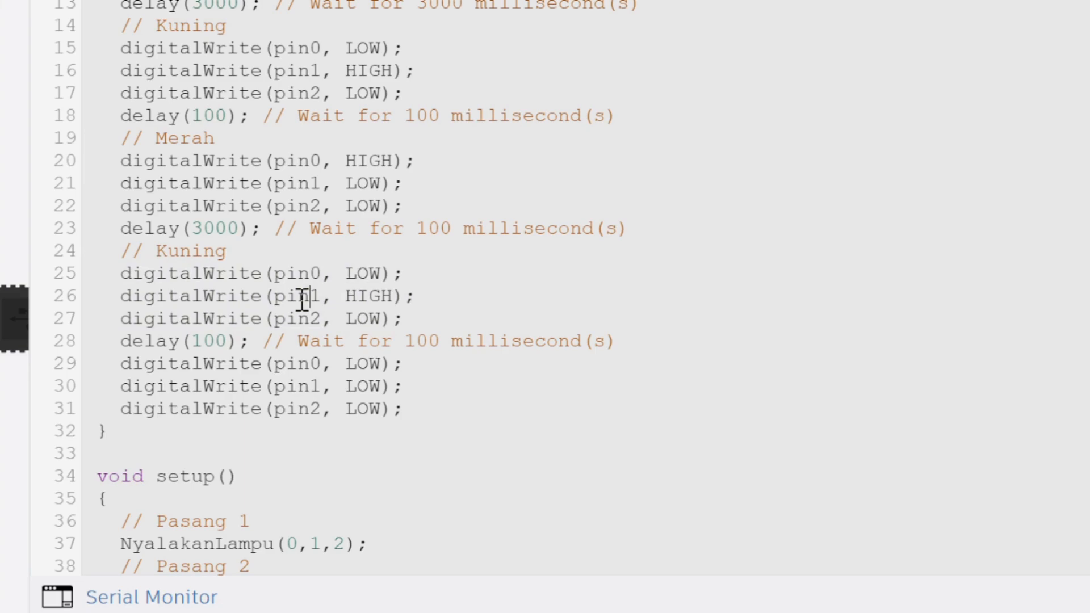
pyautogui.doubleClick(301, 297)
pyautogui.doubleClick(384, 300)
pyautogui.doubleClick(311, 274)
pyautogui.doubleClick(296, 316)
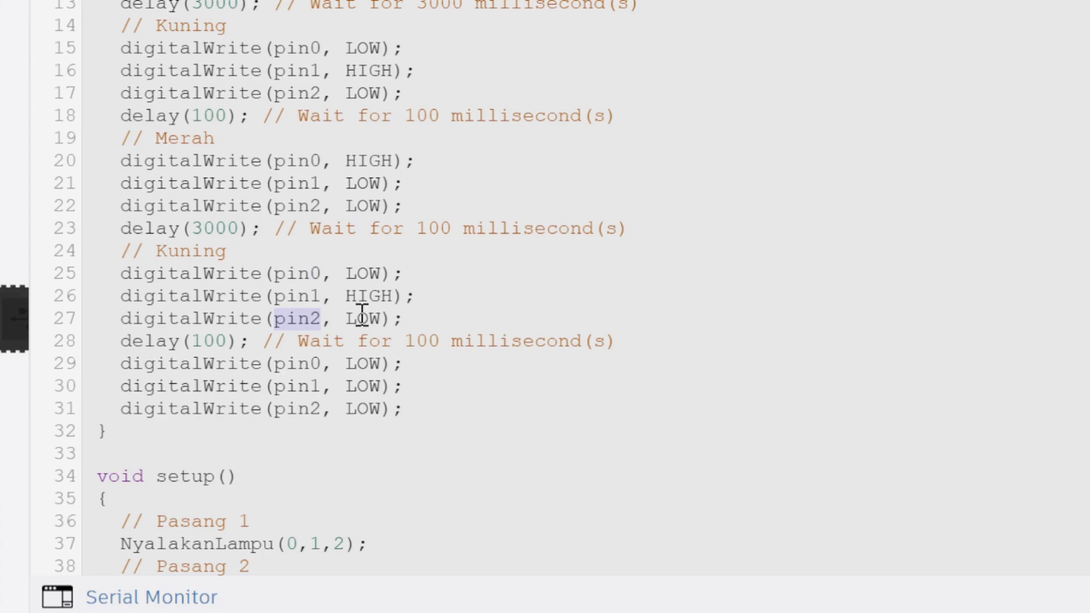
pyautogui.doubleClick(361, 317)
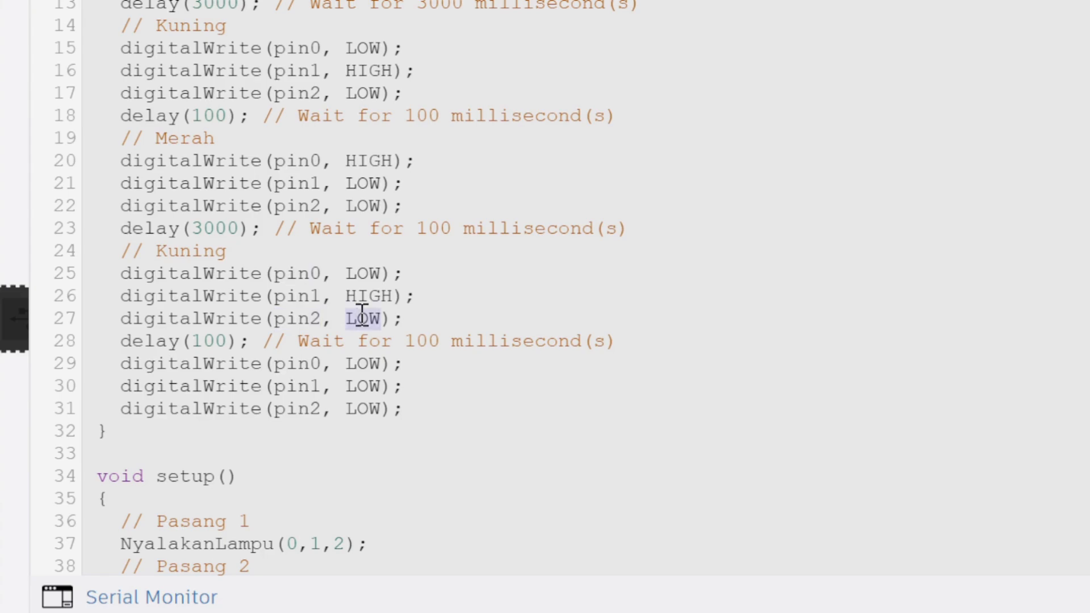
pyautogui.doubleClick(138, 341)
pyautogui.click(311, 340)
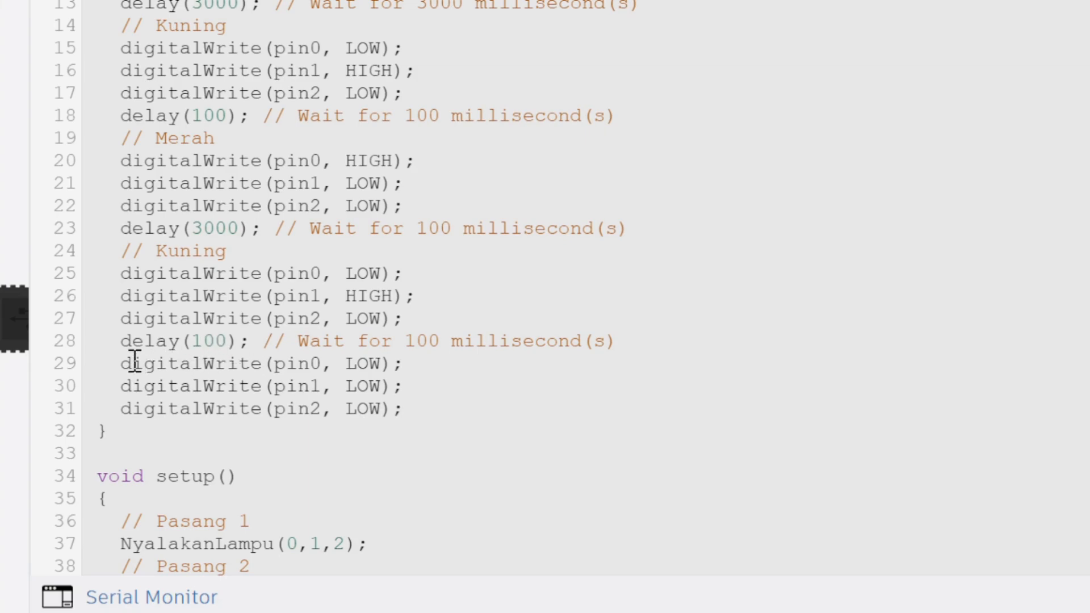
pyautogui.moveTo(132, 363); pyautogui.dragTo(429, 408)
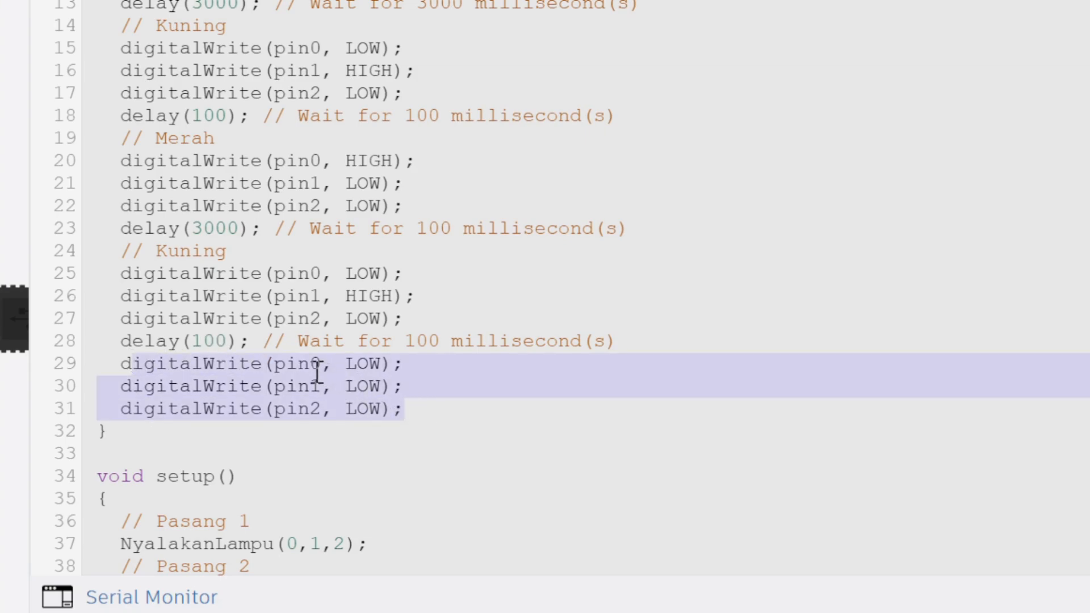
pyautogui.click(358, 368)
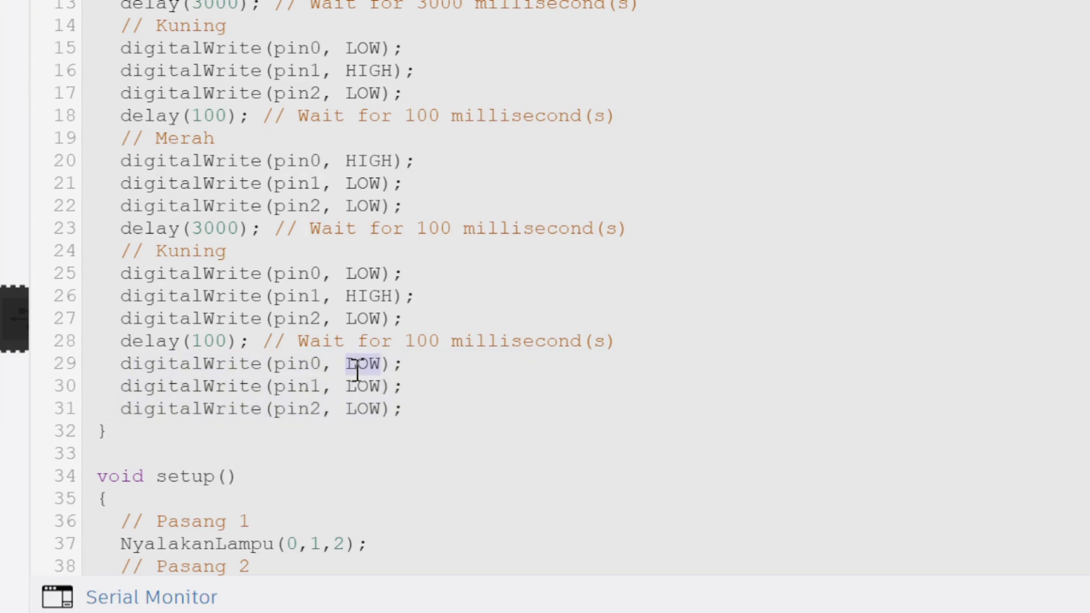
# - Review the pin arguments of the NyalakanLampu calls in setup(), going in order from Pasang 1 to Pasang 4
pyautogui.scroll(-5, 363, 397)
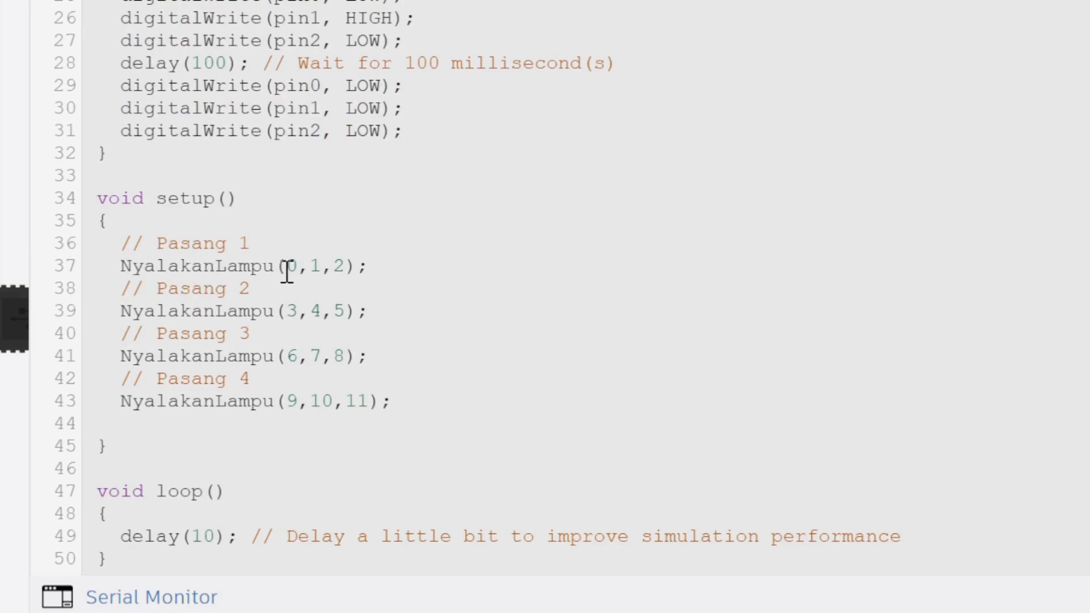
pyautogui.moveTo(288, 266); pyautogui.dragTo(346, 266)
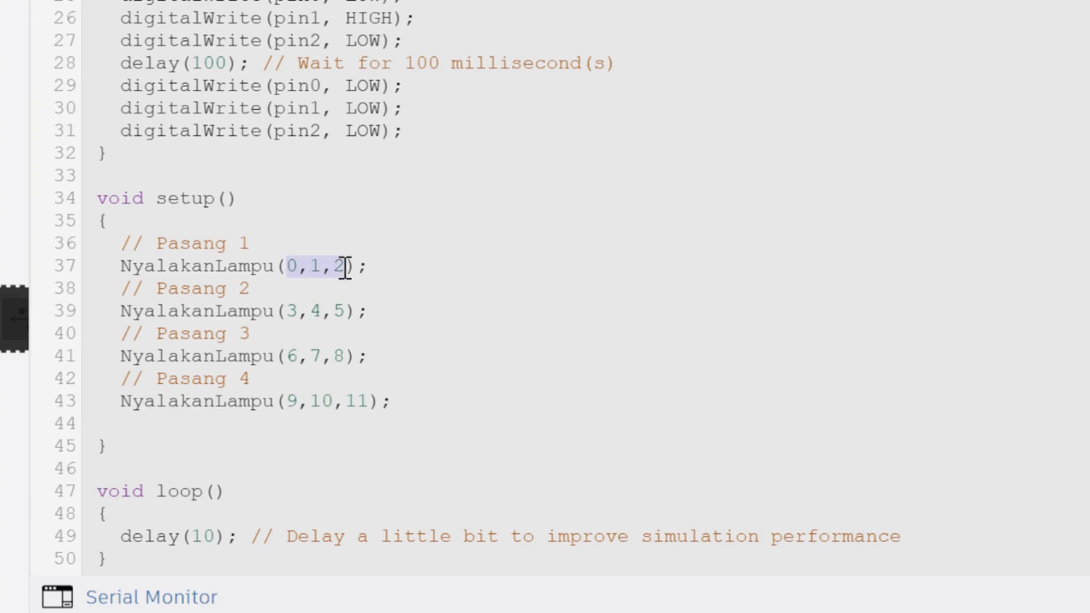
pyautogui.click(291, 266)
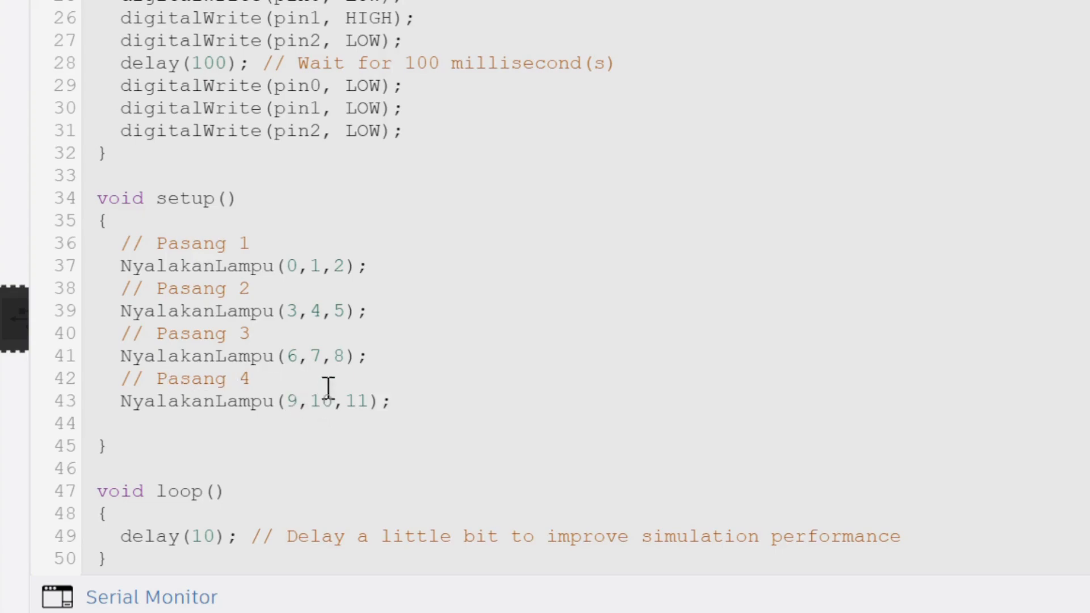
pyautogui.moveTo(120, 265); pyautogui.dragTo(411, 270)
pyautogui.moveTo(109, 311); pyautogui.dragTo(392, 319)
pyautogui.moveTo(97, 356); pyautogui.dragTo(369, 360)
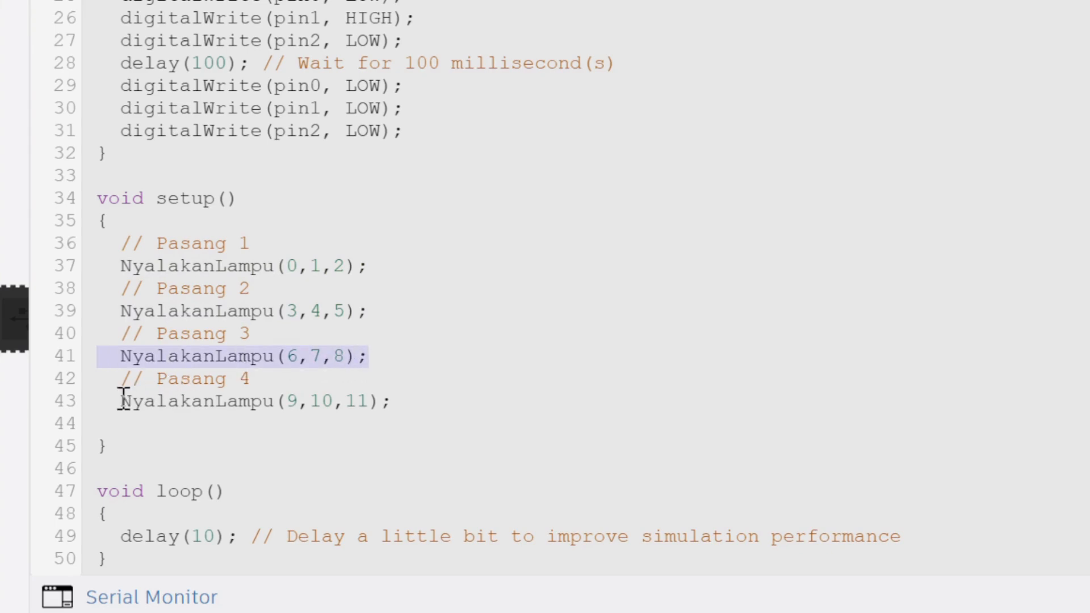
pyautogui.moveTo(122, 400); pyautogui.dragTo(455, 406)
pyautogui.tripleClick(455, 406)
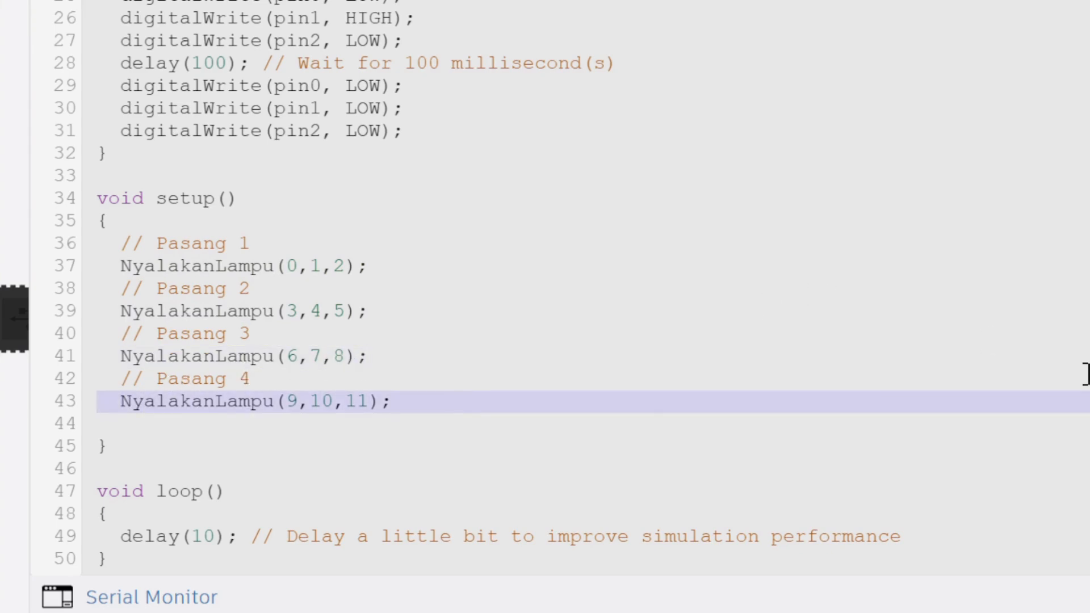